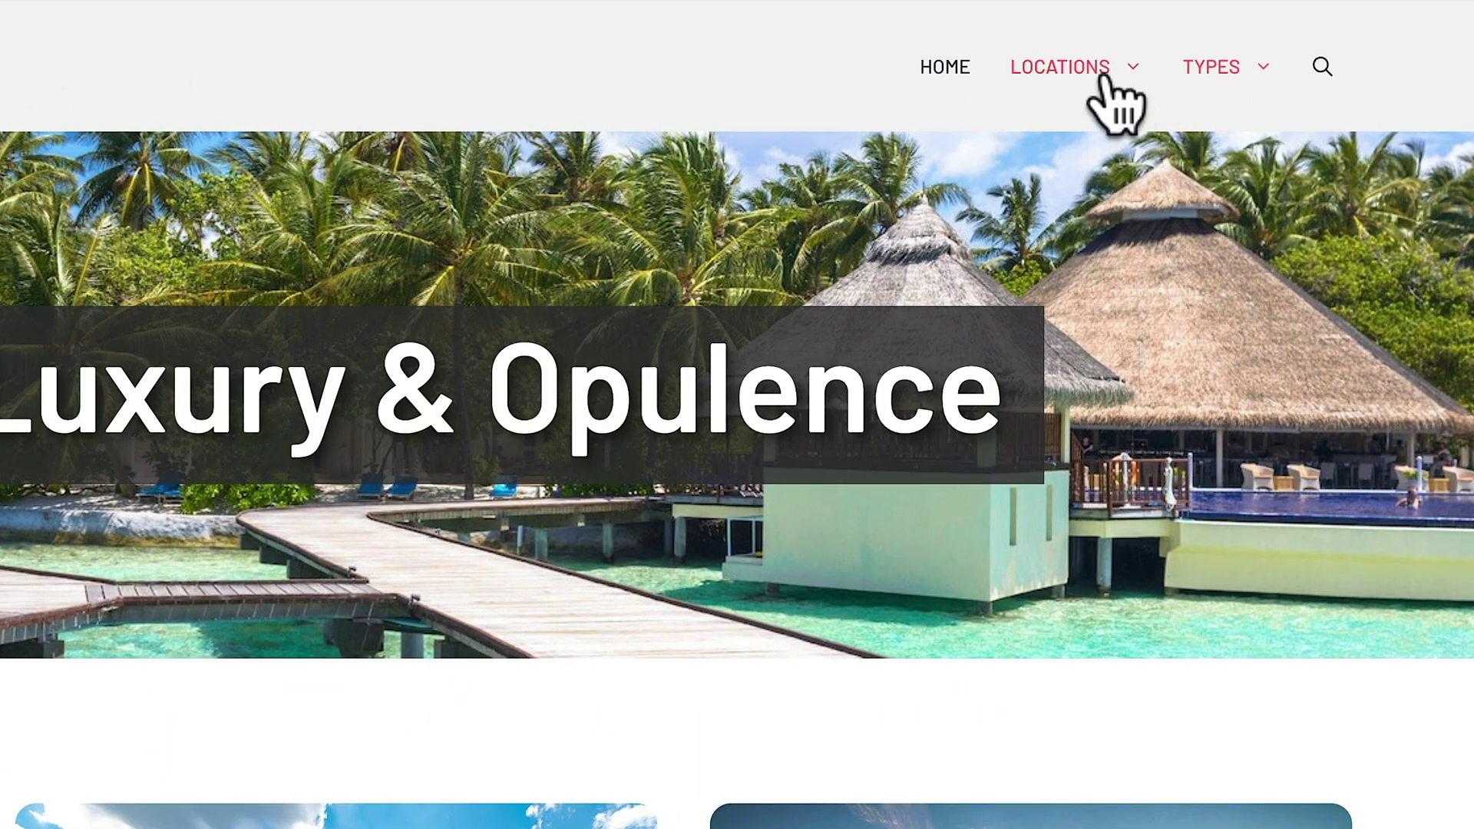
Switch from Field Groups to the Post Types list, which shows only the Accommodation post type.
{"action": "mouse_move", "coordinate": [1238, 79]}
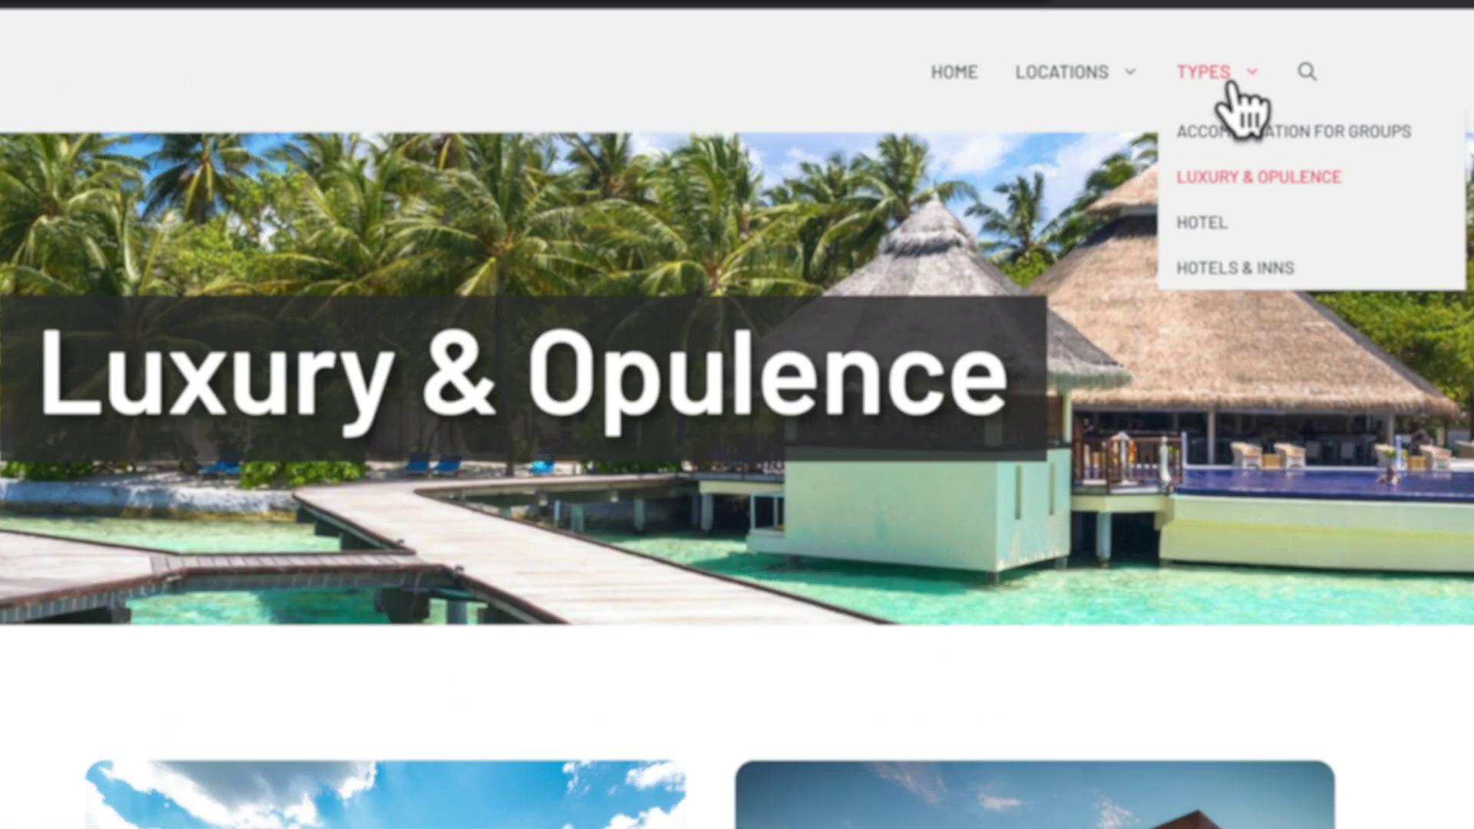
{"action": "scroll", "coordinate": [1281, 603], "scroll_direction": "down", "scroll_amount": 4}
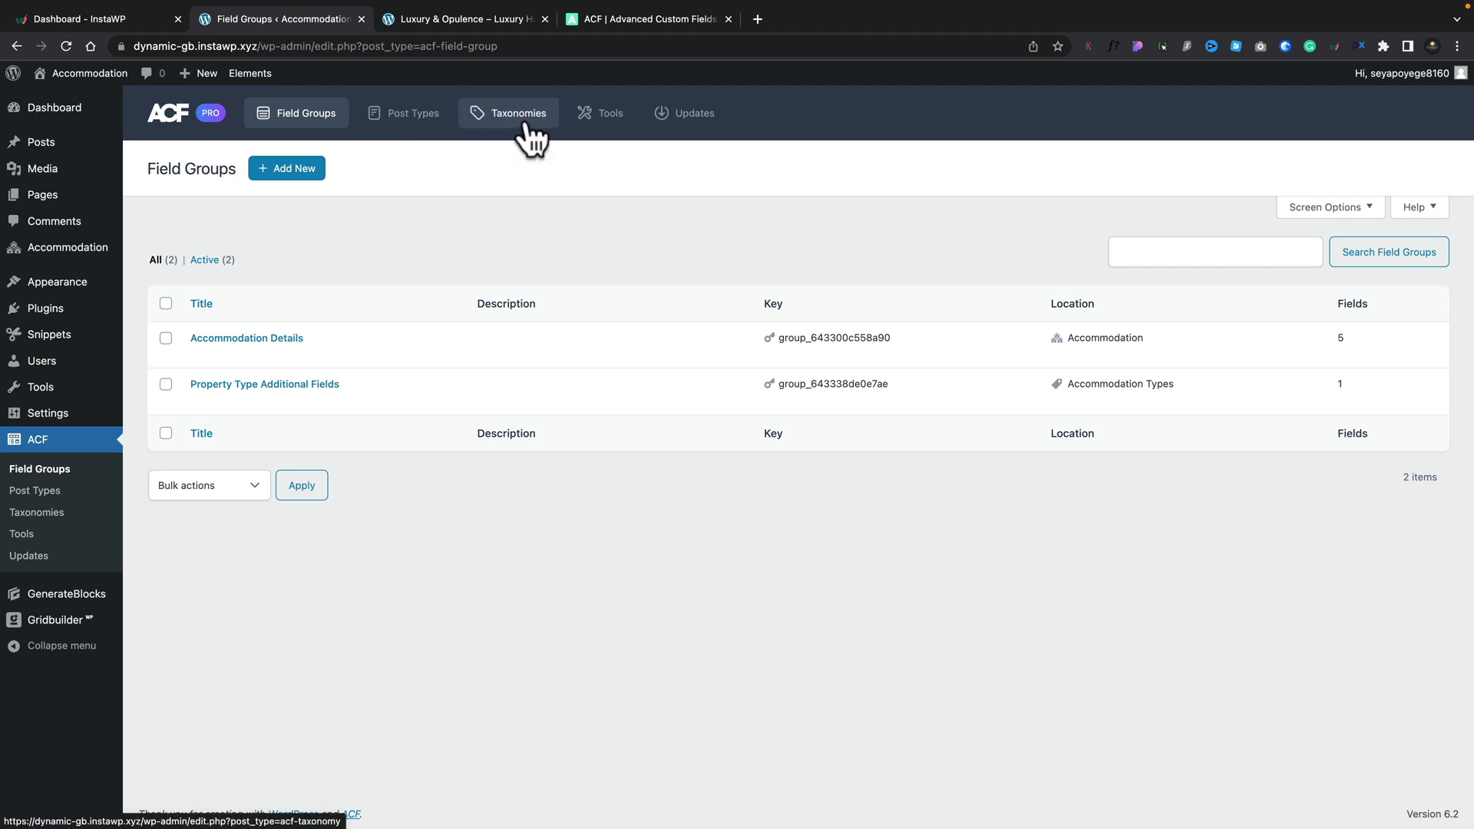
{"action": "left_click", "coordinate": [414, 140]}
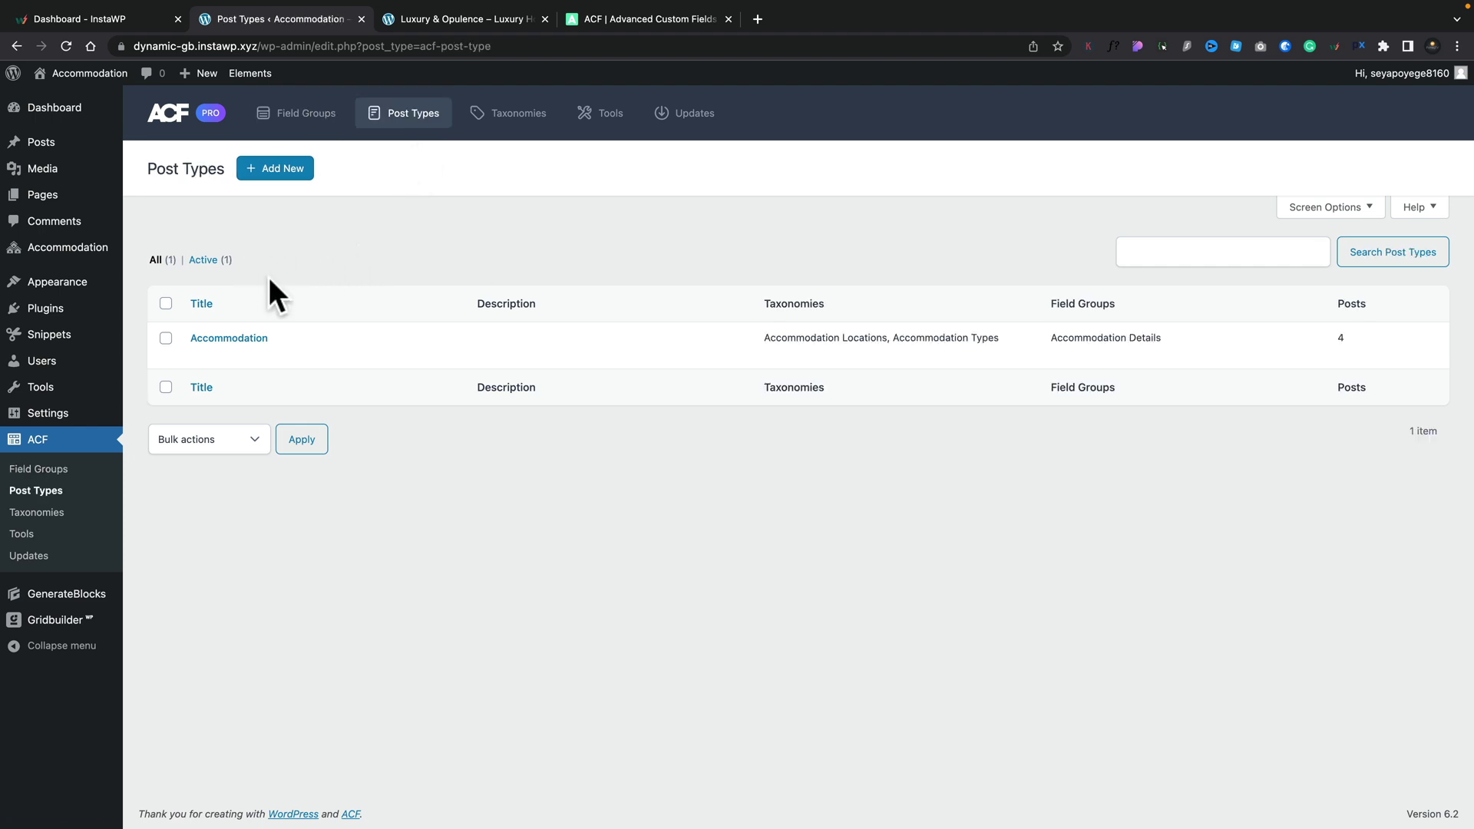
{"action": "mouse_move", "coordinate": [234, 347]}
{"action": "left_click", "coordinate": [247, 339]}
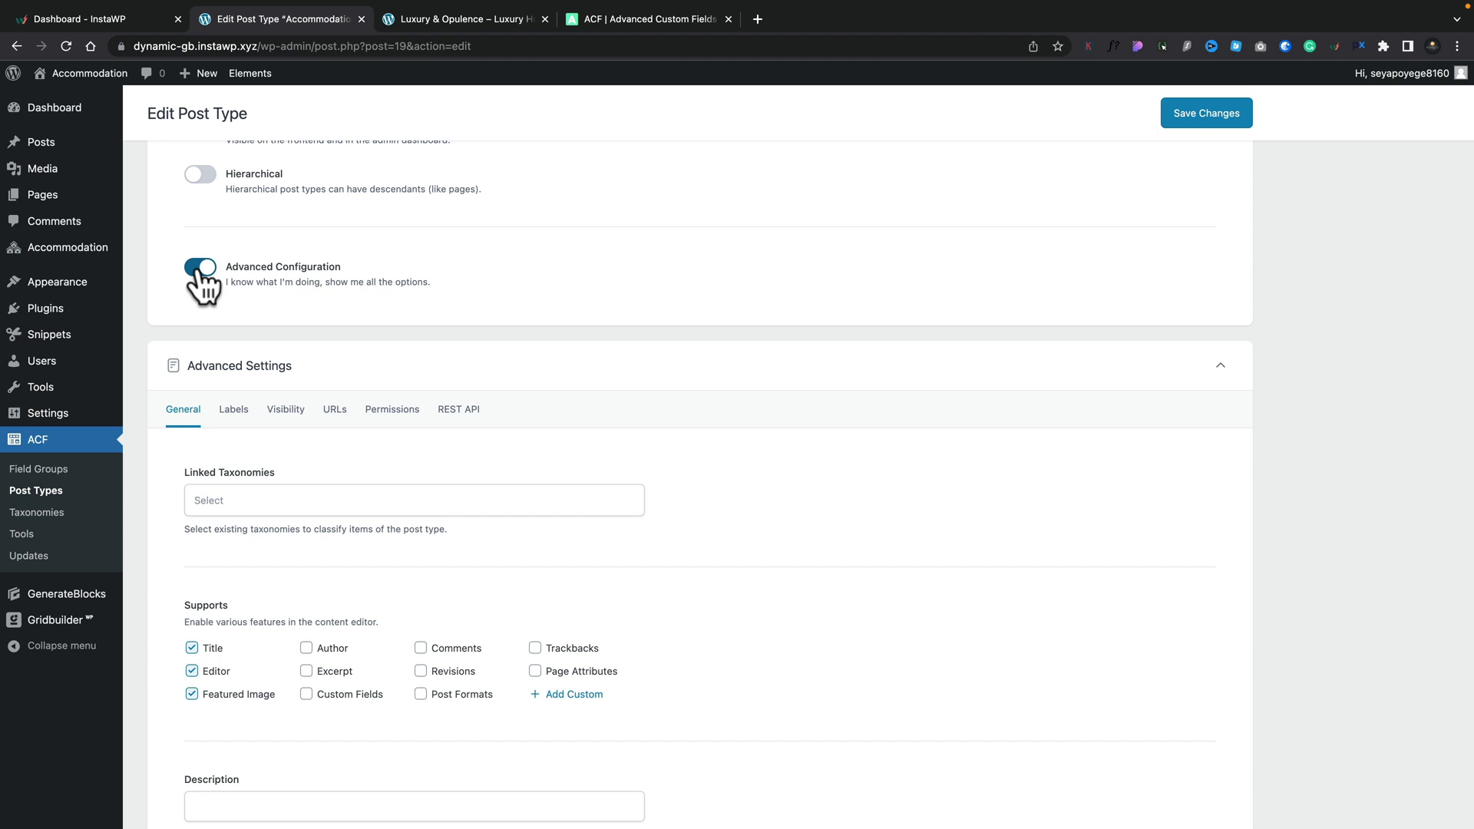
{"action": "scroll", "coordinate": [325, 347], "scroll_direction": "down", "scroll_amount": 3}
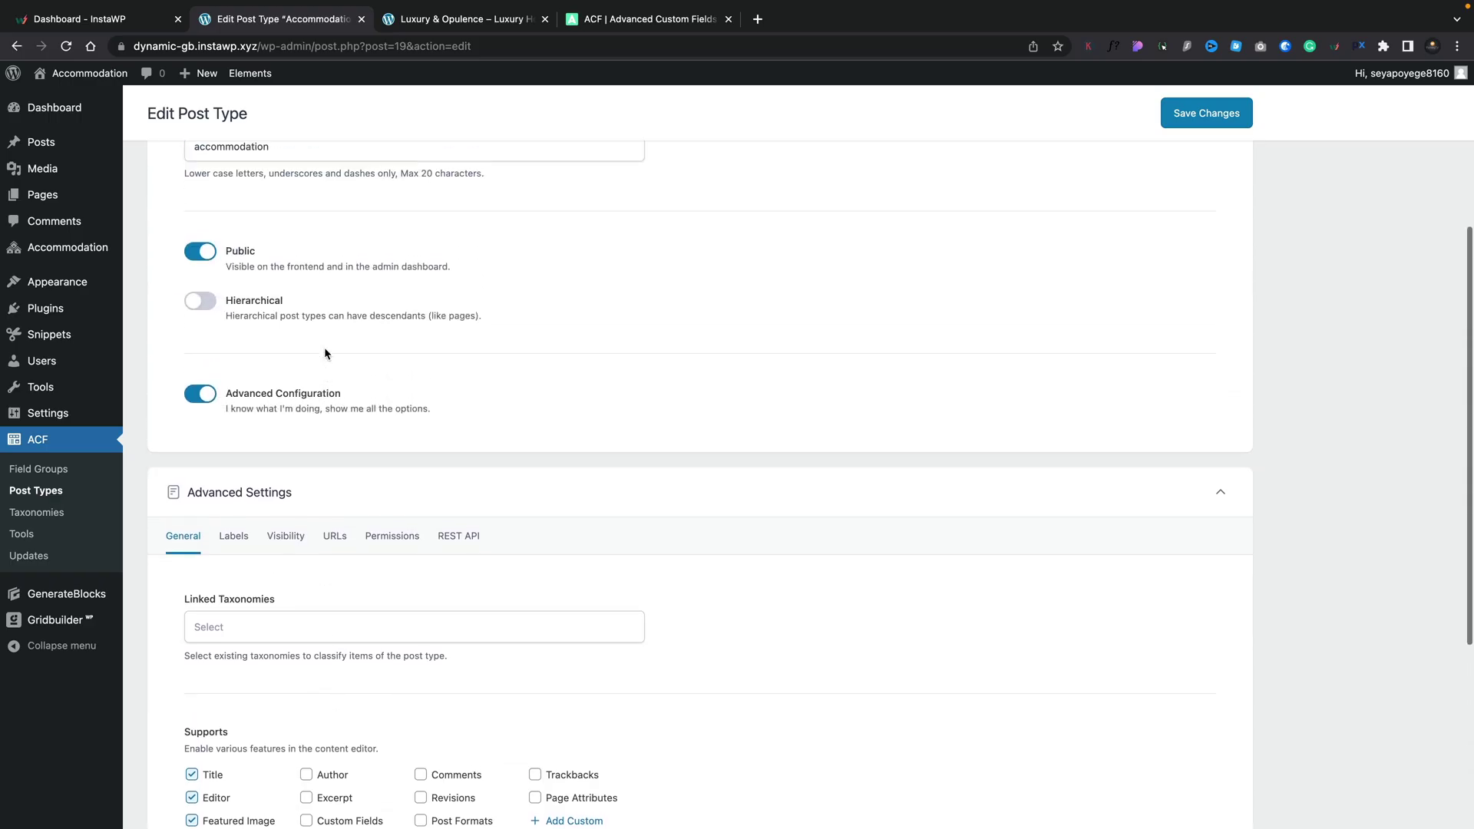
Toggle Advanced Configuration off and on for Accommodation to reveal its Advanced Settings.
{"action": "left_click", "coordinate": [192, 395]}
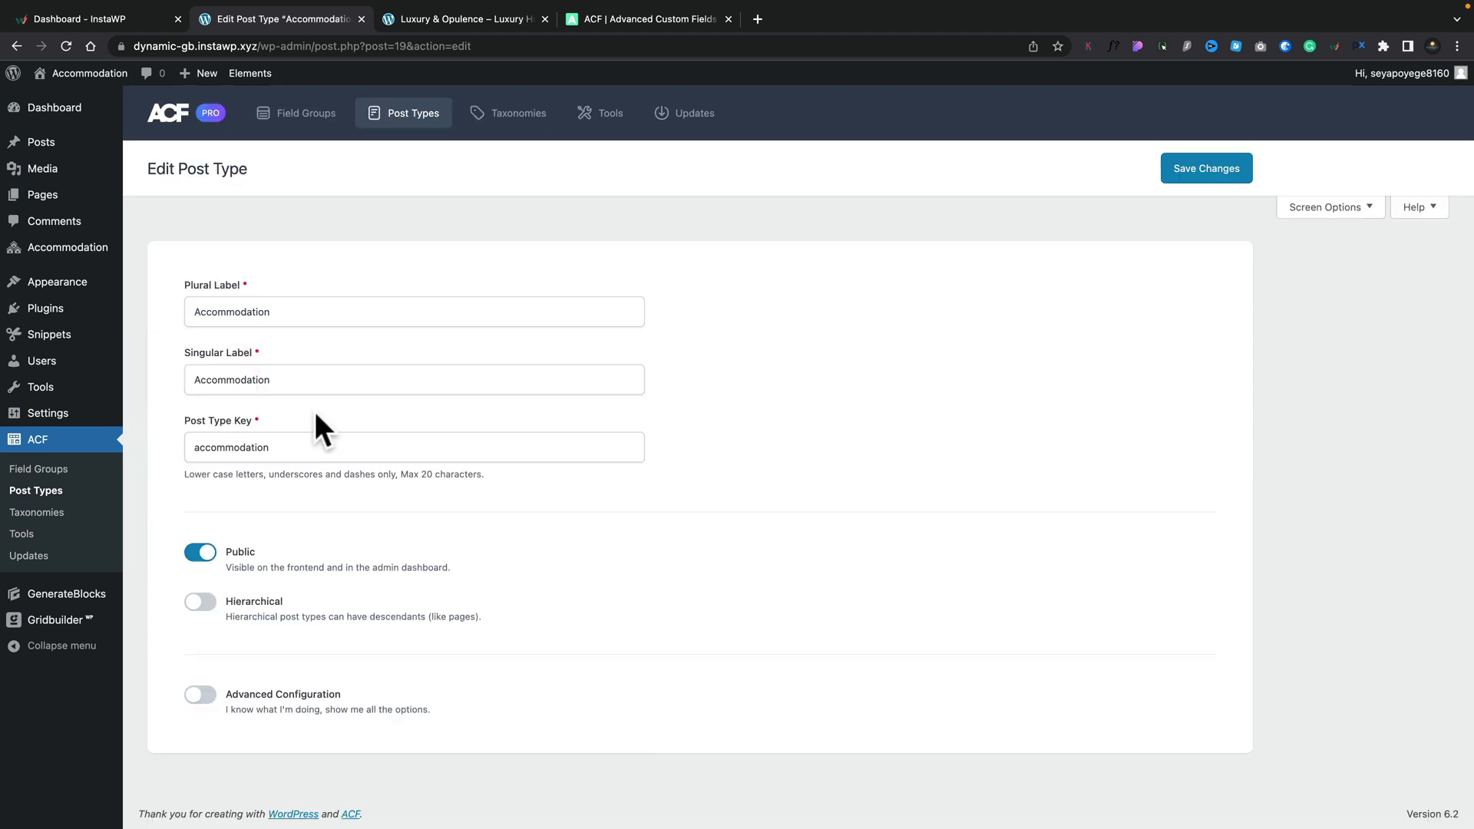
{"action": "left_click", "coordinate": [201, 695]}
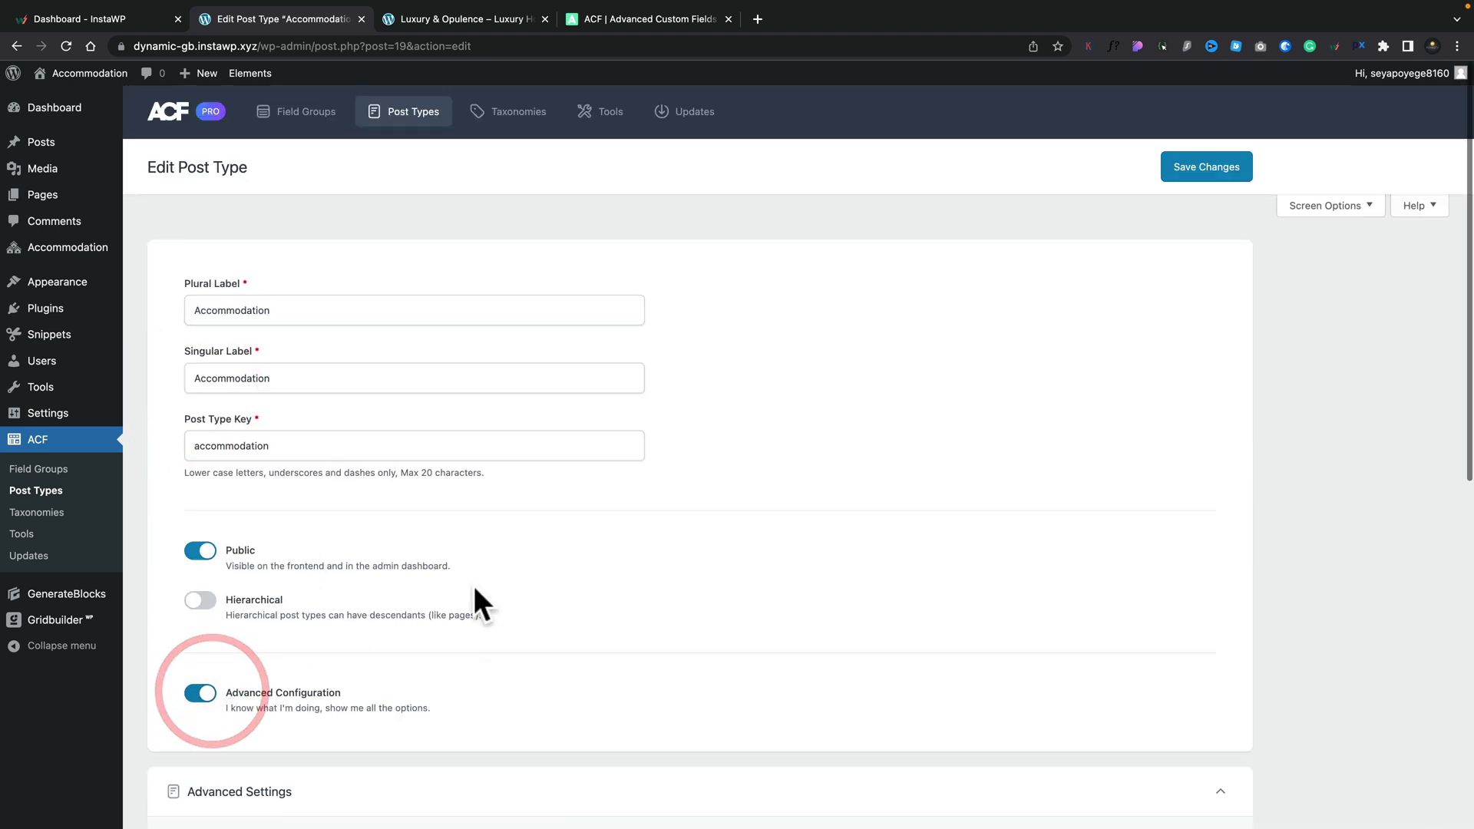
{"action": "scroll", "coordinate": [473, 586], "scroll_direction": "down", "scroll_amount": 7}
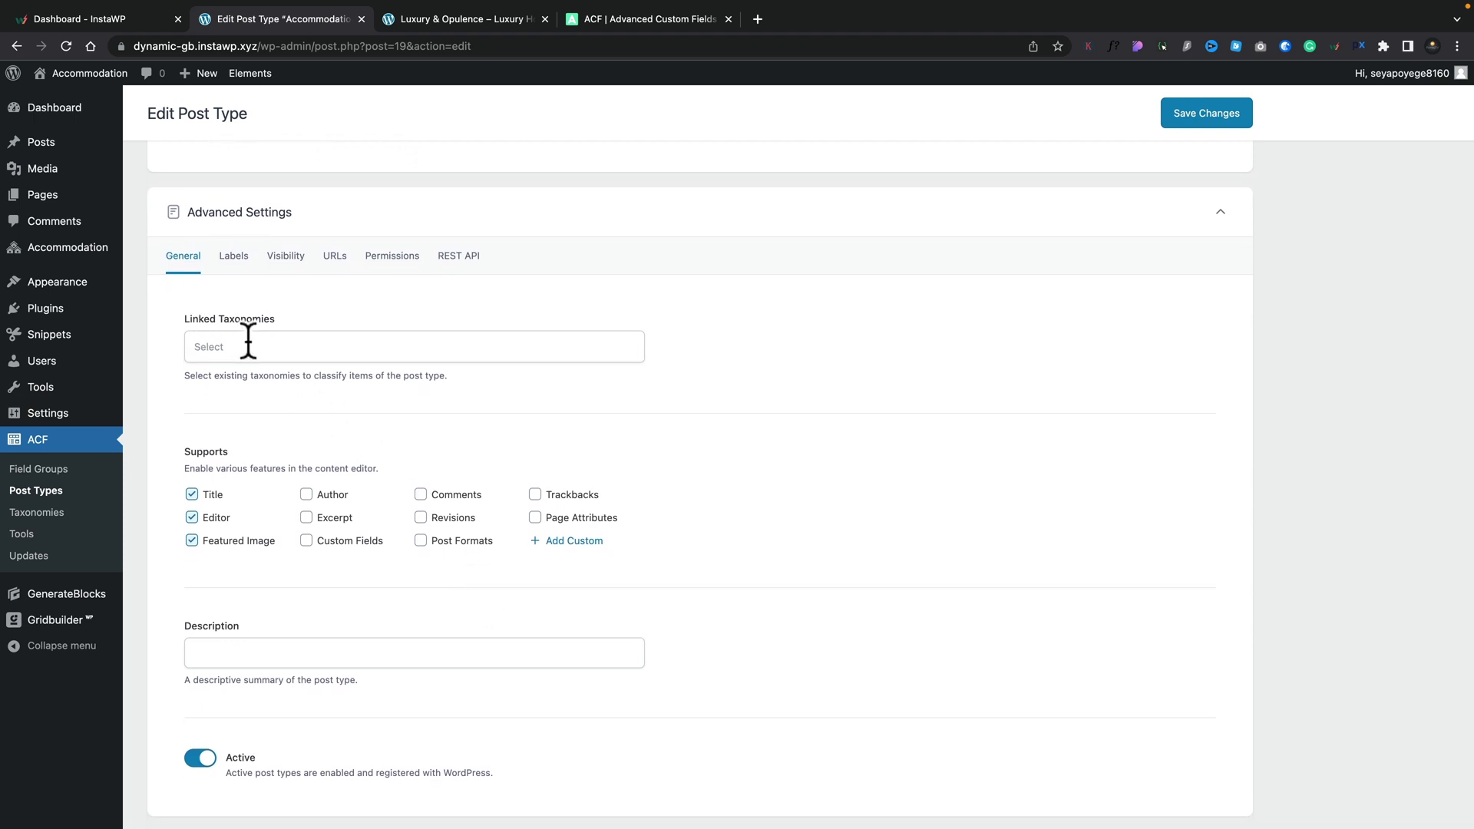
Look through the Accommodation post type's Labels tab, then its Visibility options.
{"action": "scroll", "coordinate": [549, 423], "scroll_direction": "down", "scroll_amount": 2}
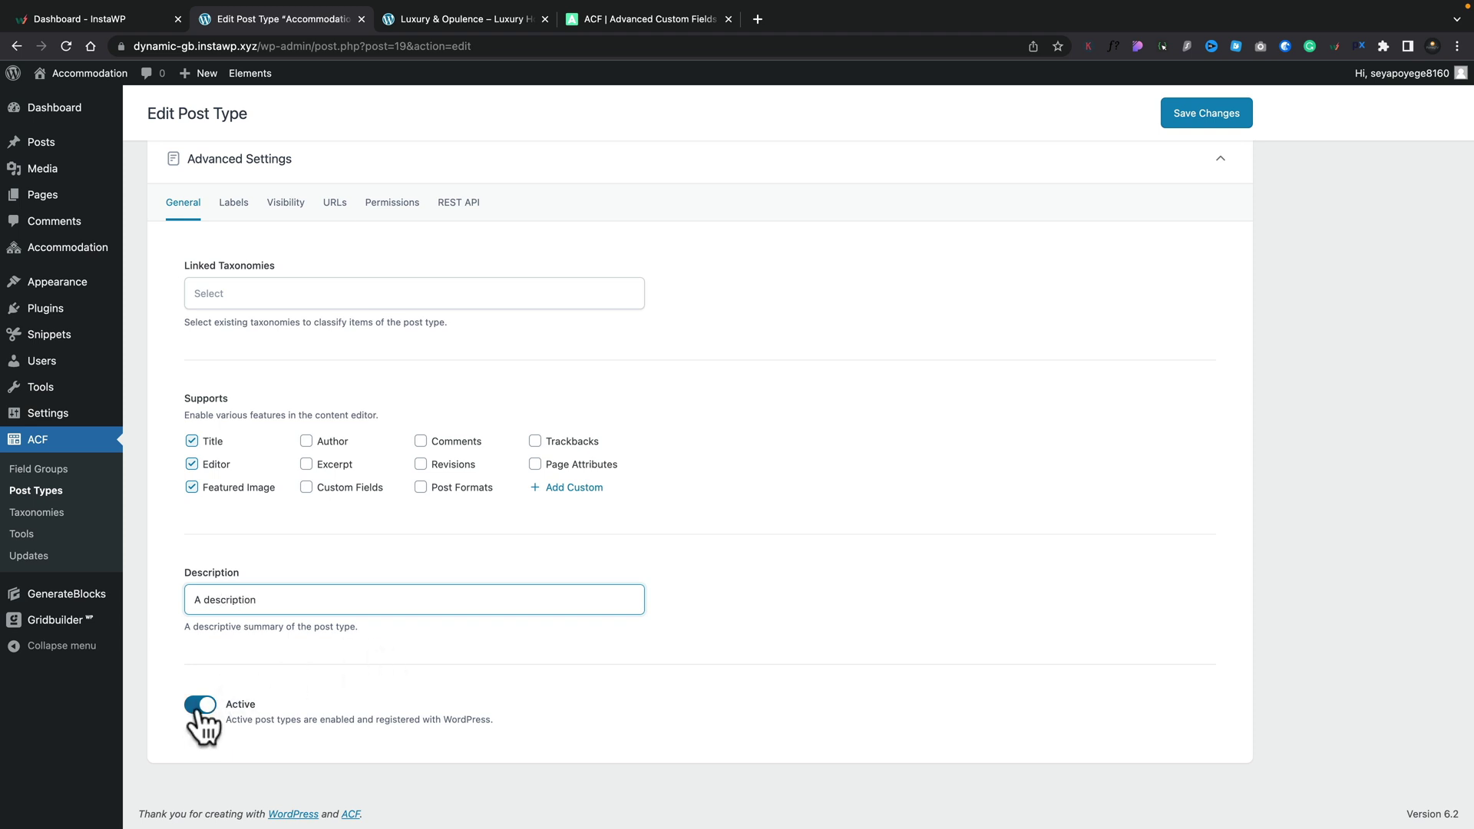
{"action": "scroll", "coordinate": [642, 576], "scroll_direction": "up", "scroll_amount": 2}
{"action": "left_click", "coordinate": [227, 315]}
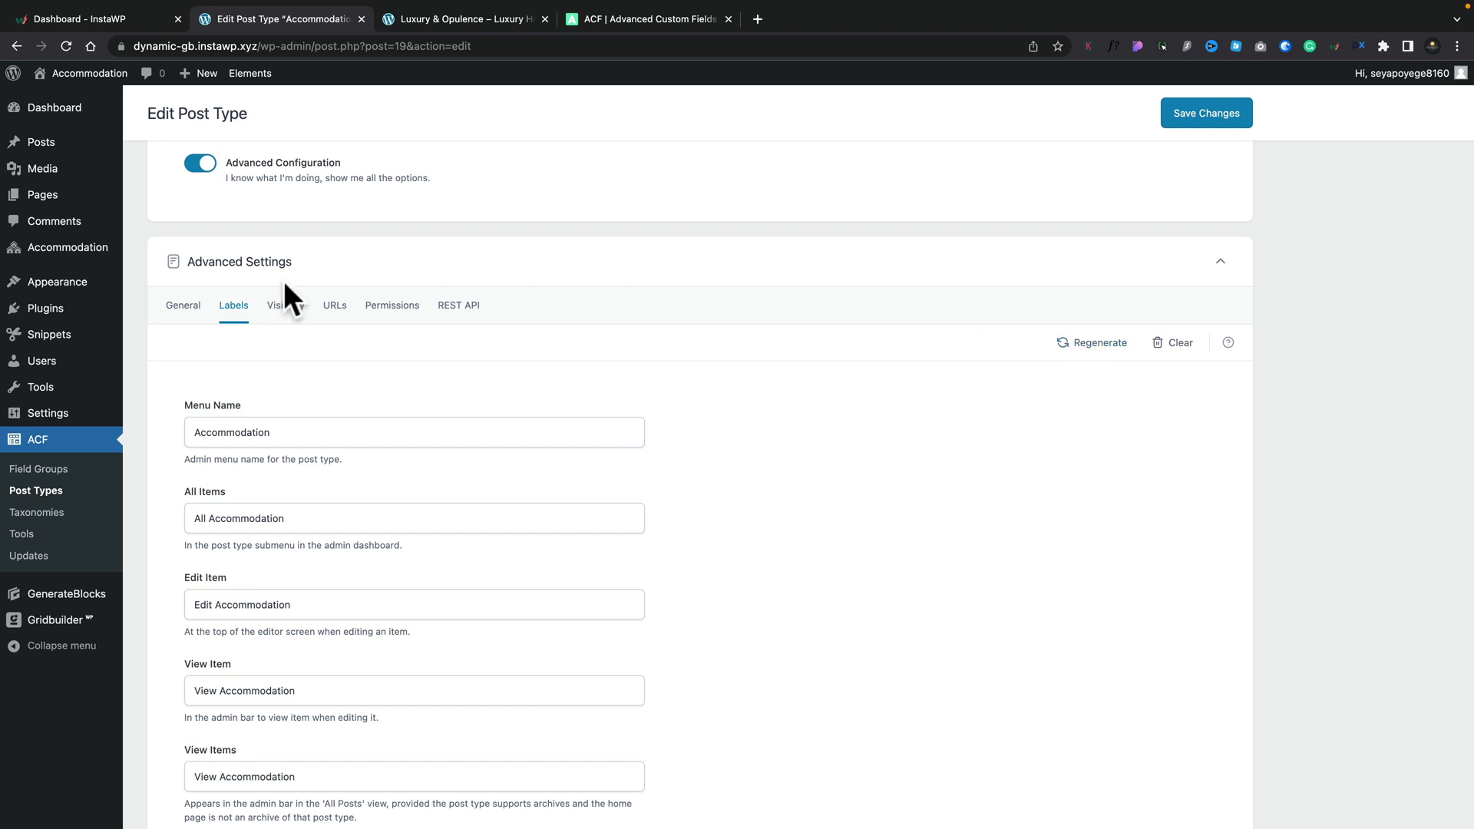
{"action": "left_click", "coordinate": [285, 305]}
Review the URLs, Permissions and REST API settings, then save the Accommodation post type.
{"action": "scroll", "coordinate": [718, 524], "scroll_direction": "down", "scroll_amount": 2}
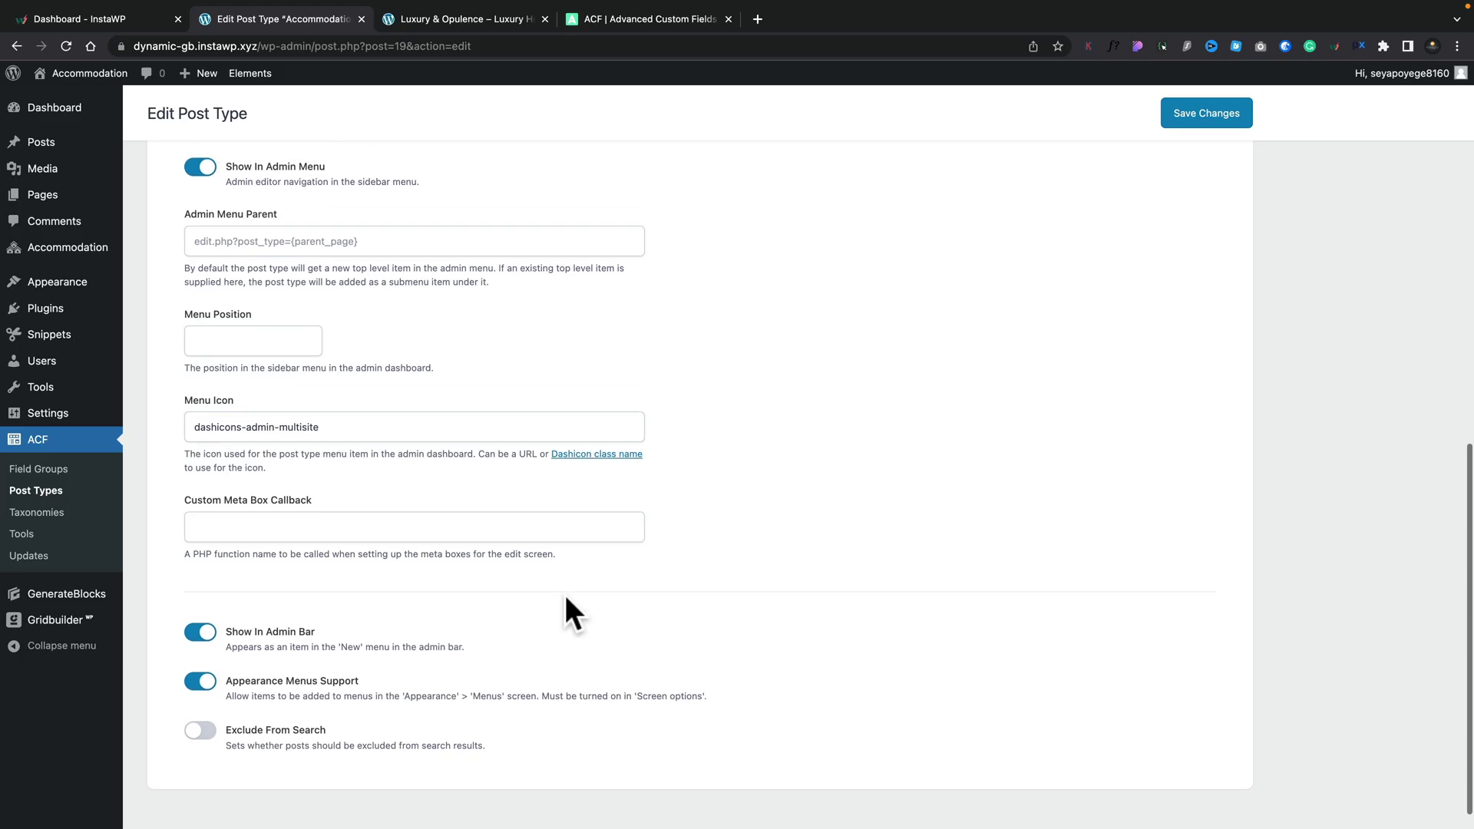
{"action": "scroll", "coordinate": [500, 614], "scroll_direction": "up", "scroll_amount": 6}
{"action": "left_click", "coordinate": [334, 525]}
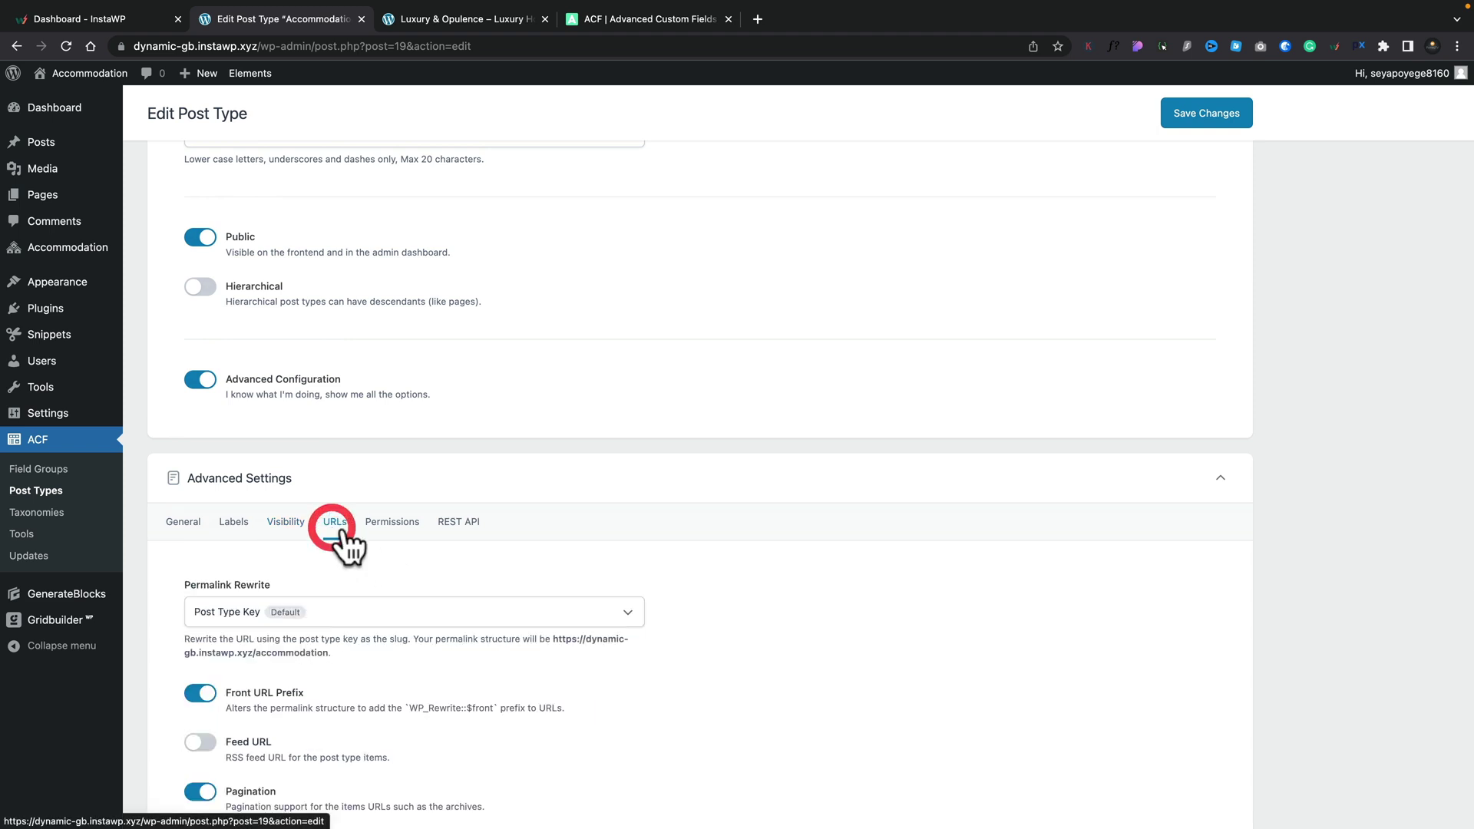
{"action": "scroll", "coordinate": [665, 658], "scroll_direction": "down", "scroll_amount": 2}
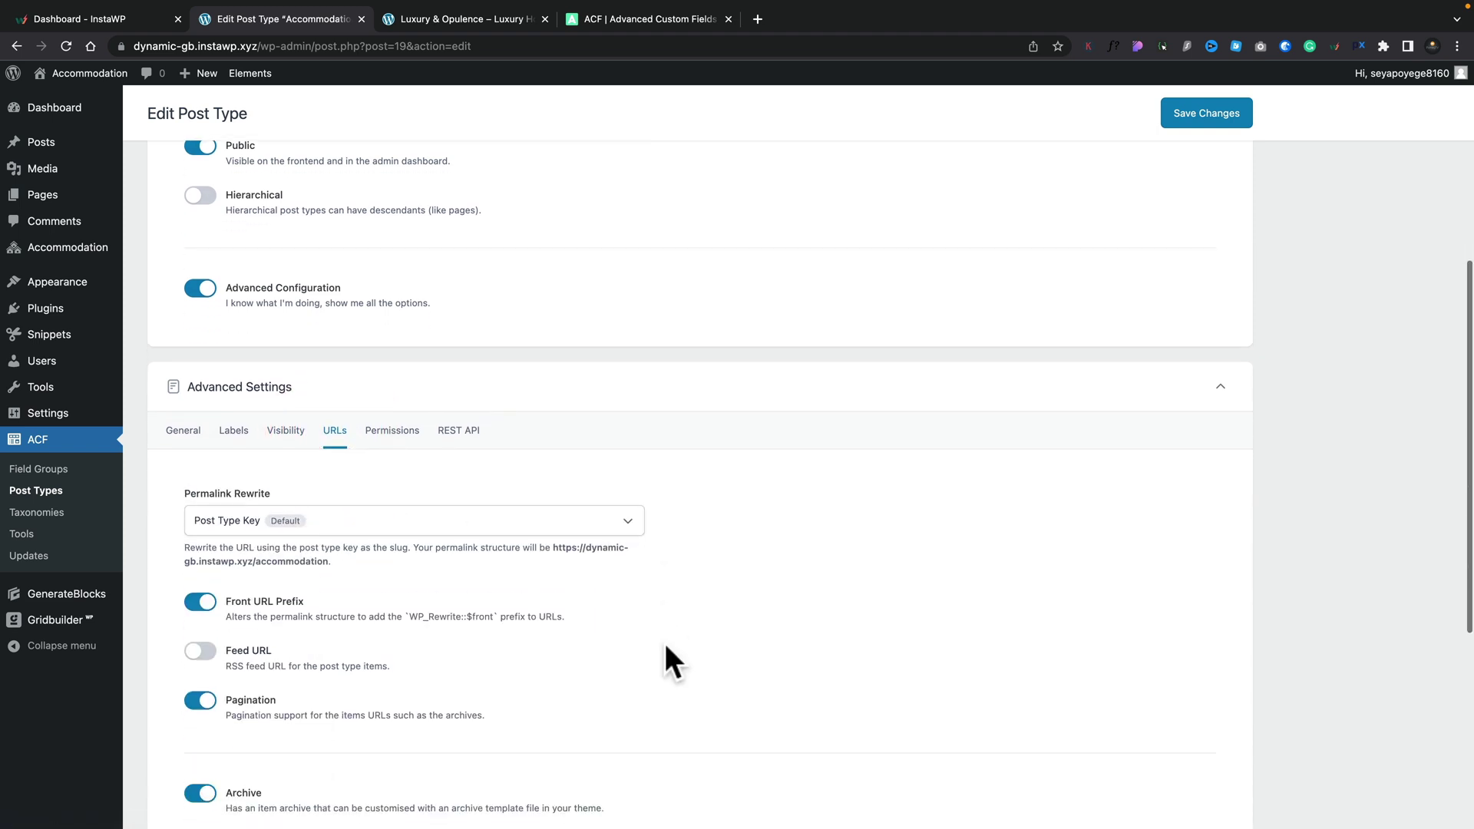
{"action": "scroll", "coordinate": [665, 645], "scroll_direction": "down", "scroll_amount": 3}
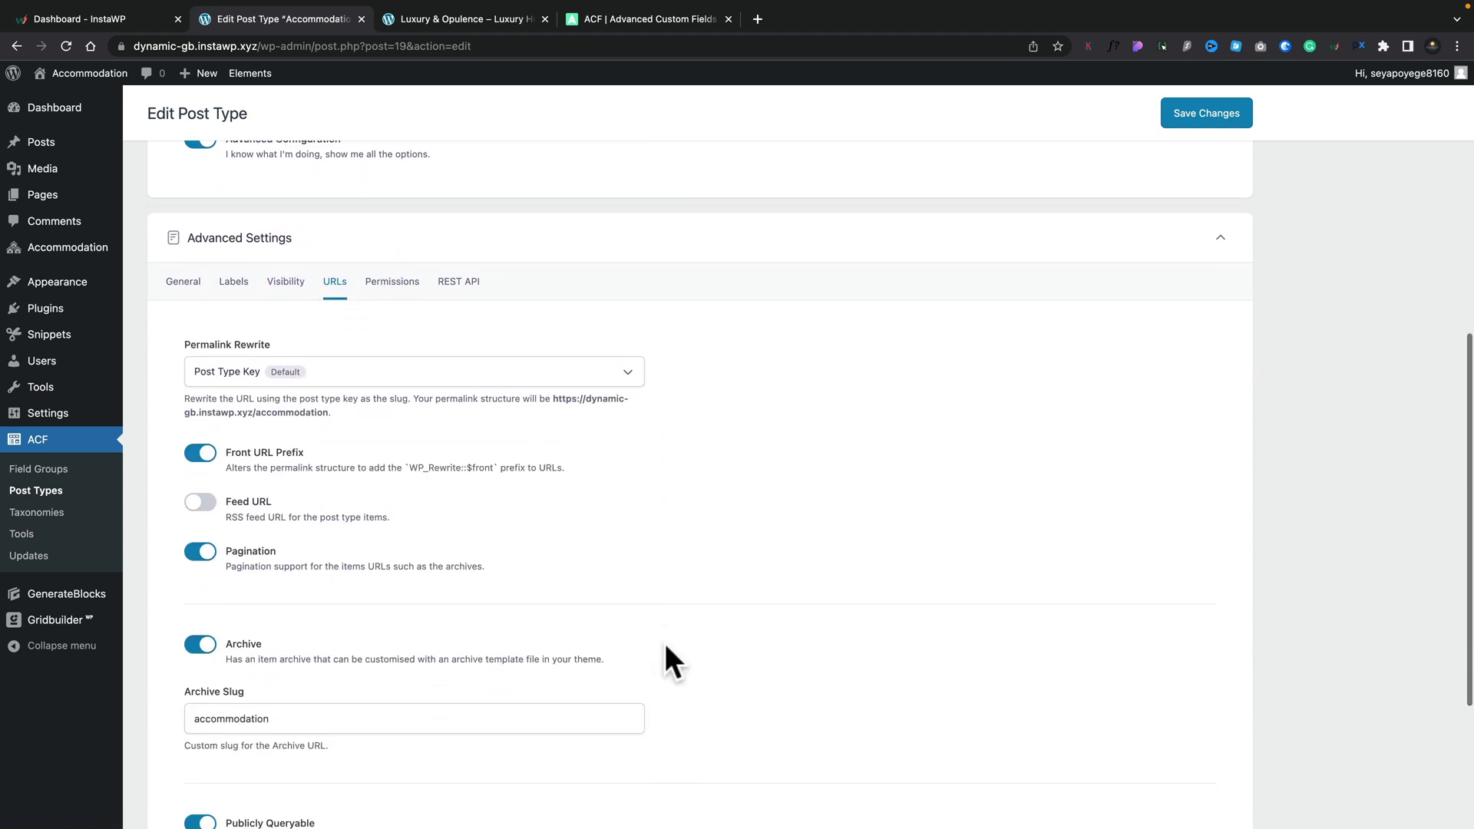
{"action": "scroll", "coordinate": [665, 645], "scroll_direction": "up", "scroll_amount": 2}
{"action": "left_click", "coordinate": [385, 433]}
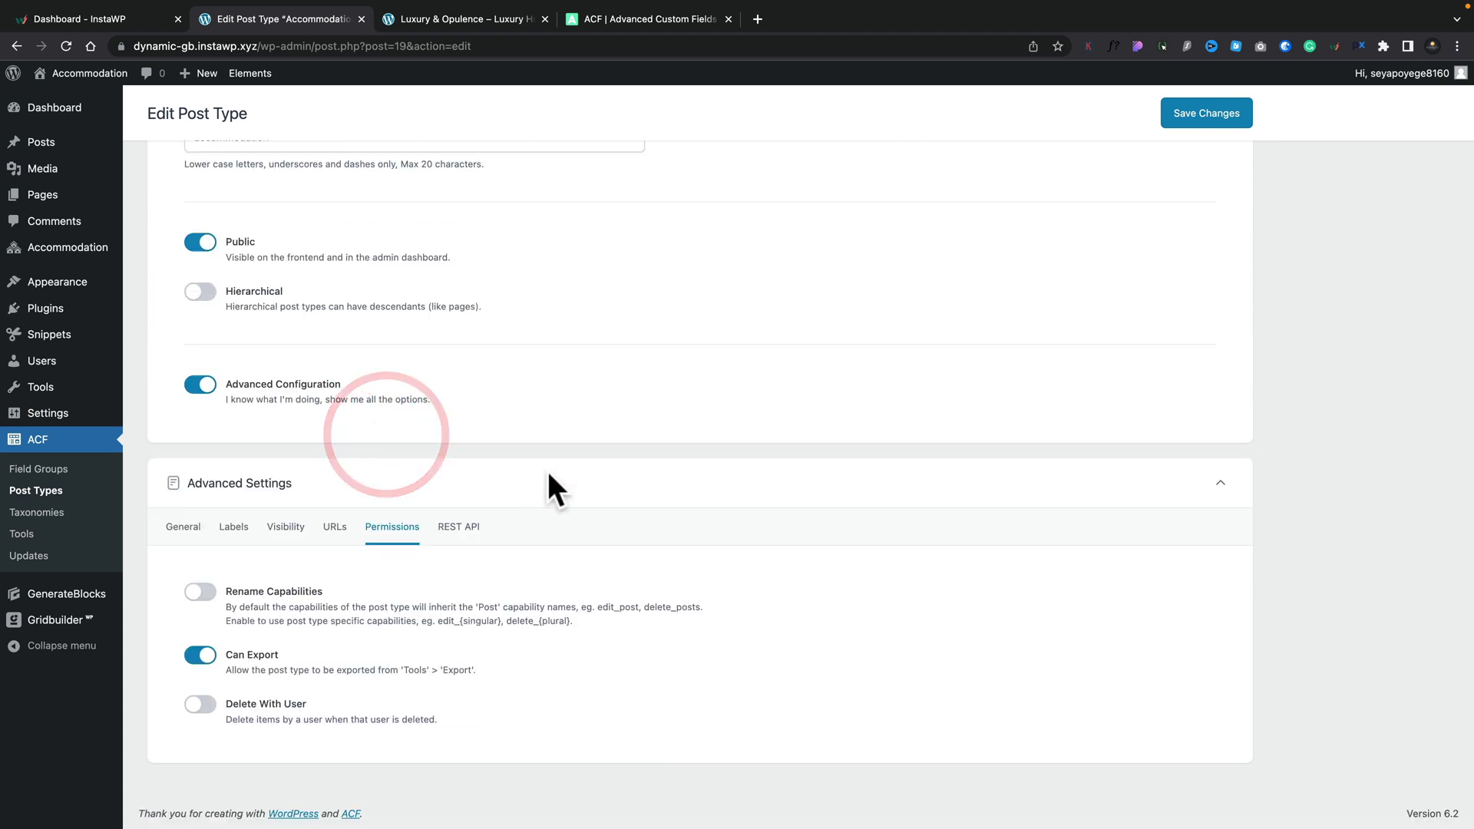
{"action": "left_click", "coordinate": [459, 530]}
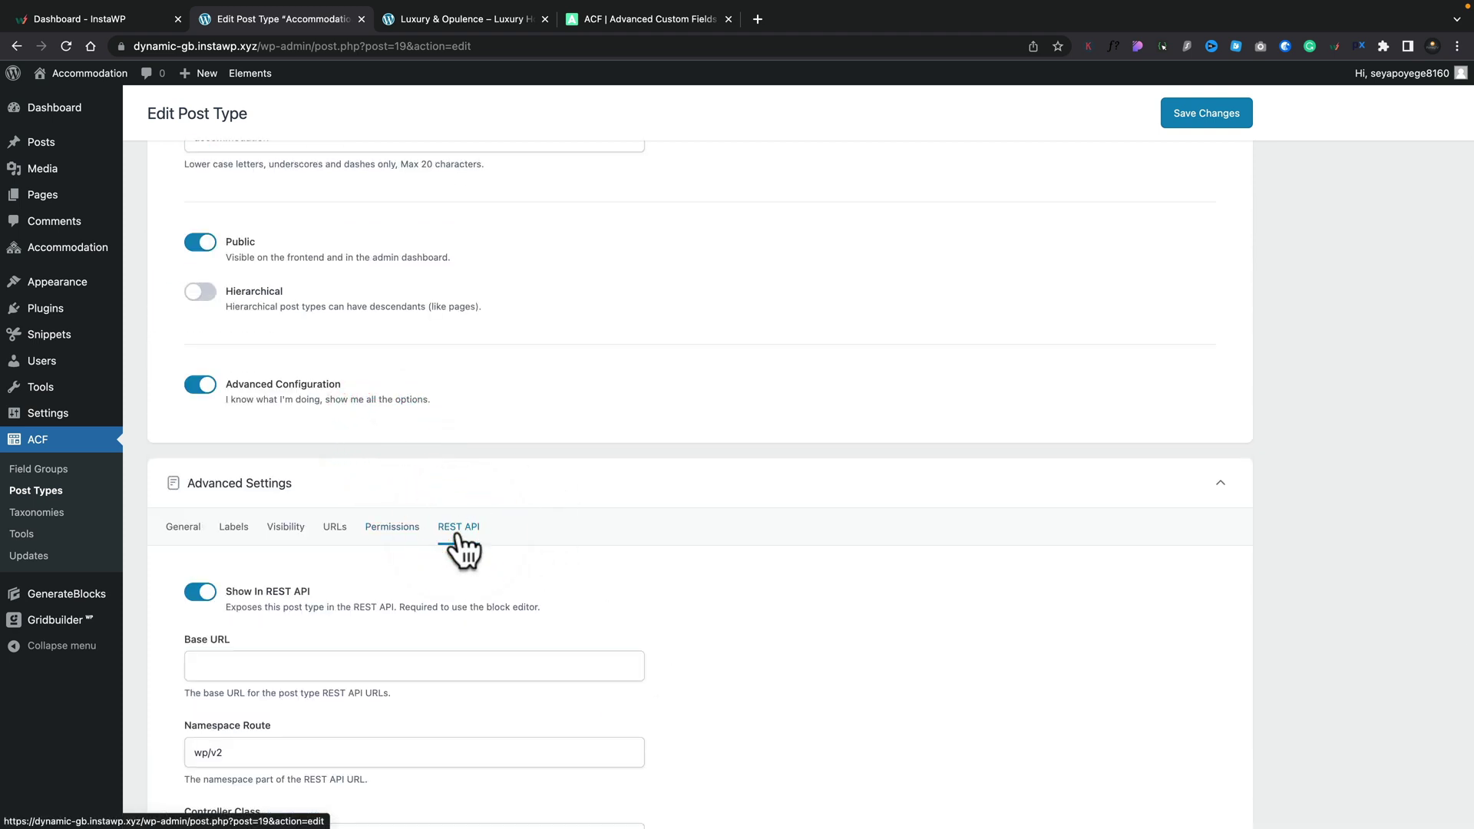
{"action": "scroll", "coordinate": [763, 530], "scroll_direction": "up", "scroll_amount": 5}
{"action": "left_click", "coordinate": [1213, 172]}
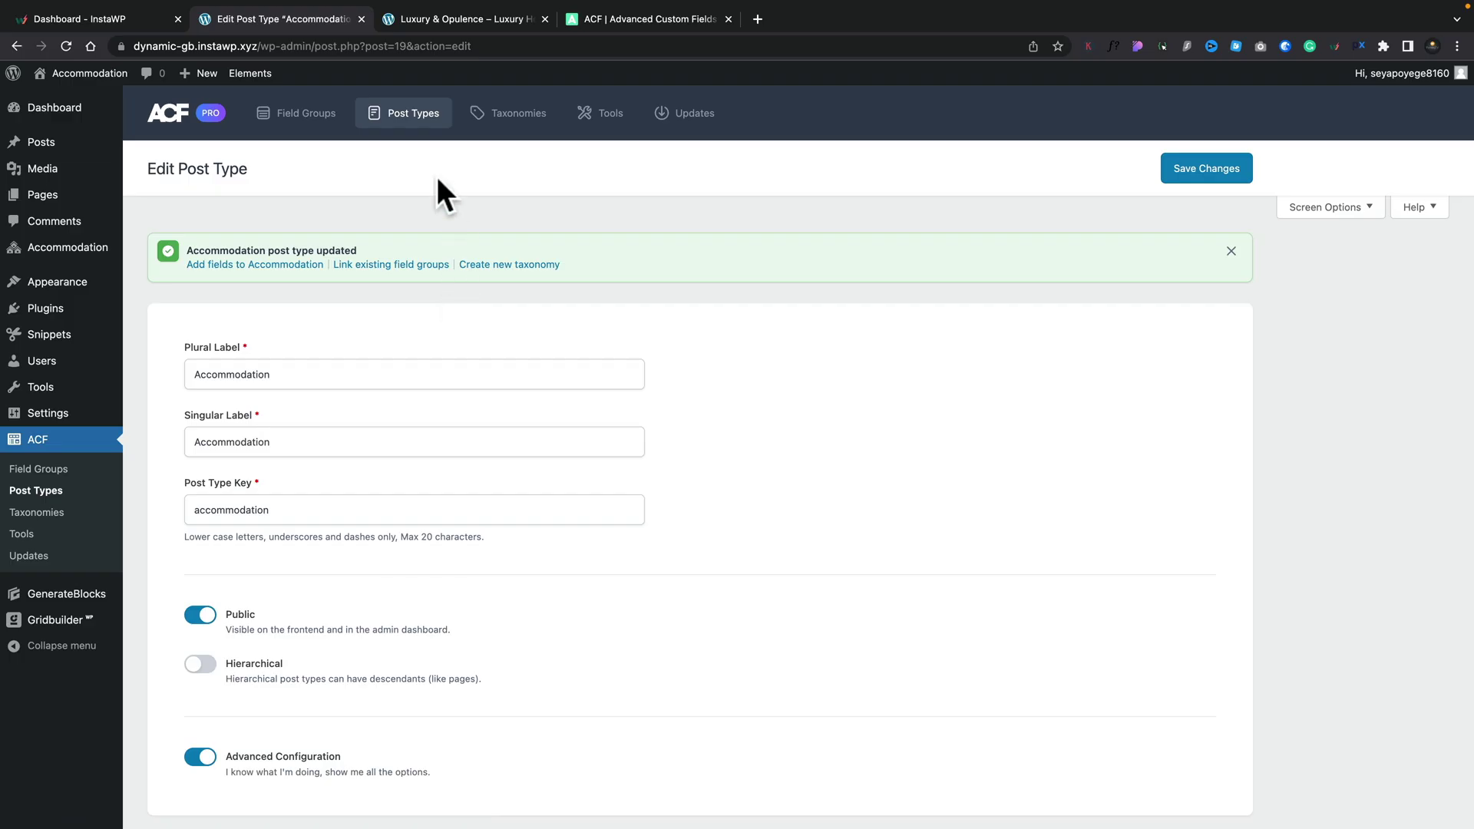
Return to the Post Types list, where Accommodation now shows 'A description'.
{"action": "left_click", "coordinate": [406, 115]}
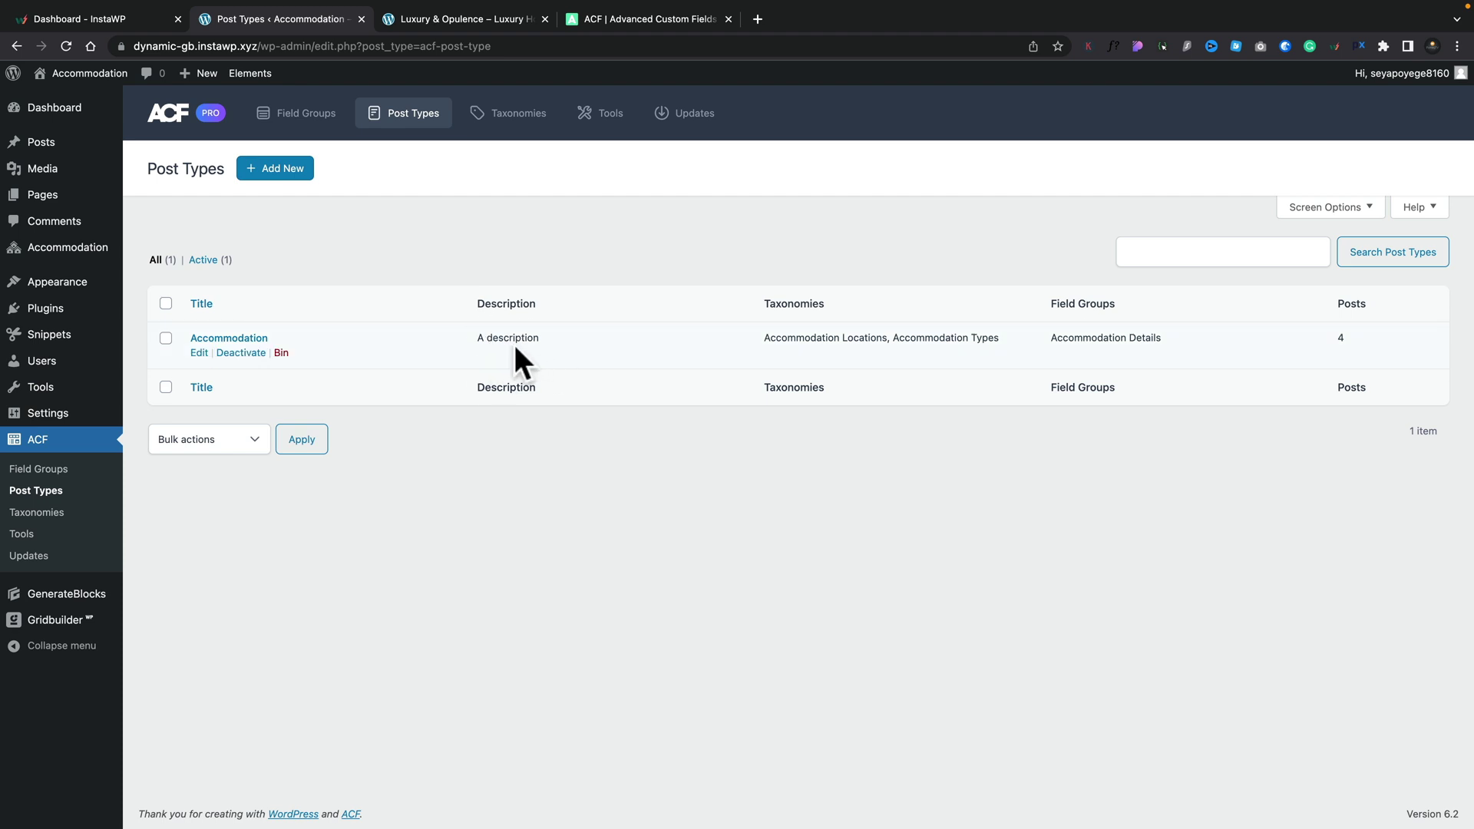
Glance at the Taxonomies list, then open the Accommodation Details field group from Field Groups.
{"action": "left_click", "coordinate": [510, 118]}
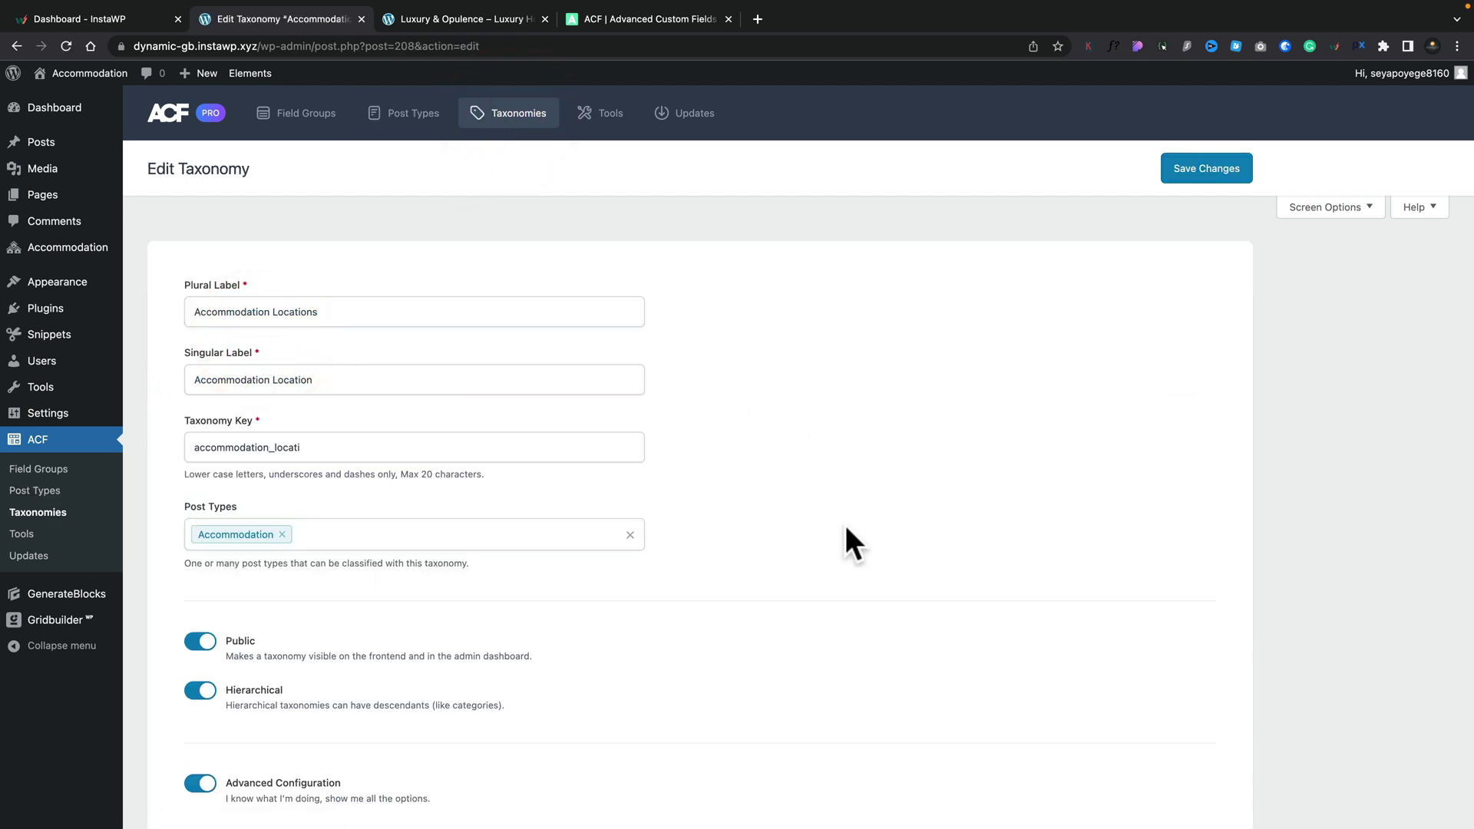
{"action": "scroll", "coordinate": [845, 527], "scroll_direction": "down", "scroll_amount": 3}
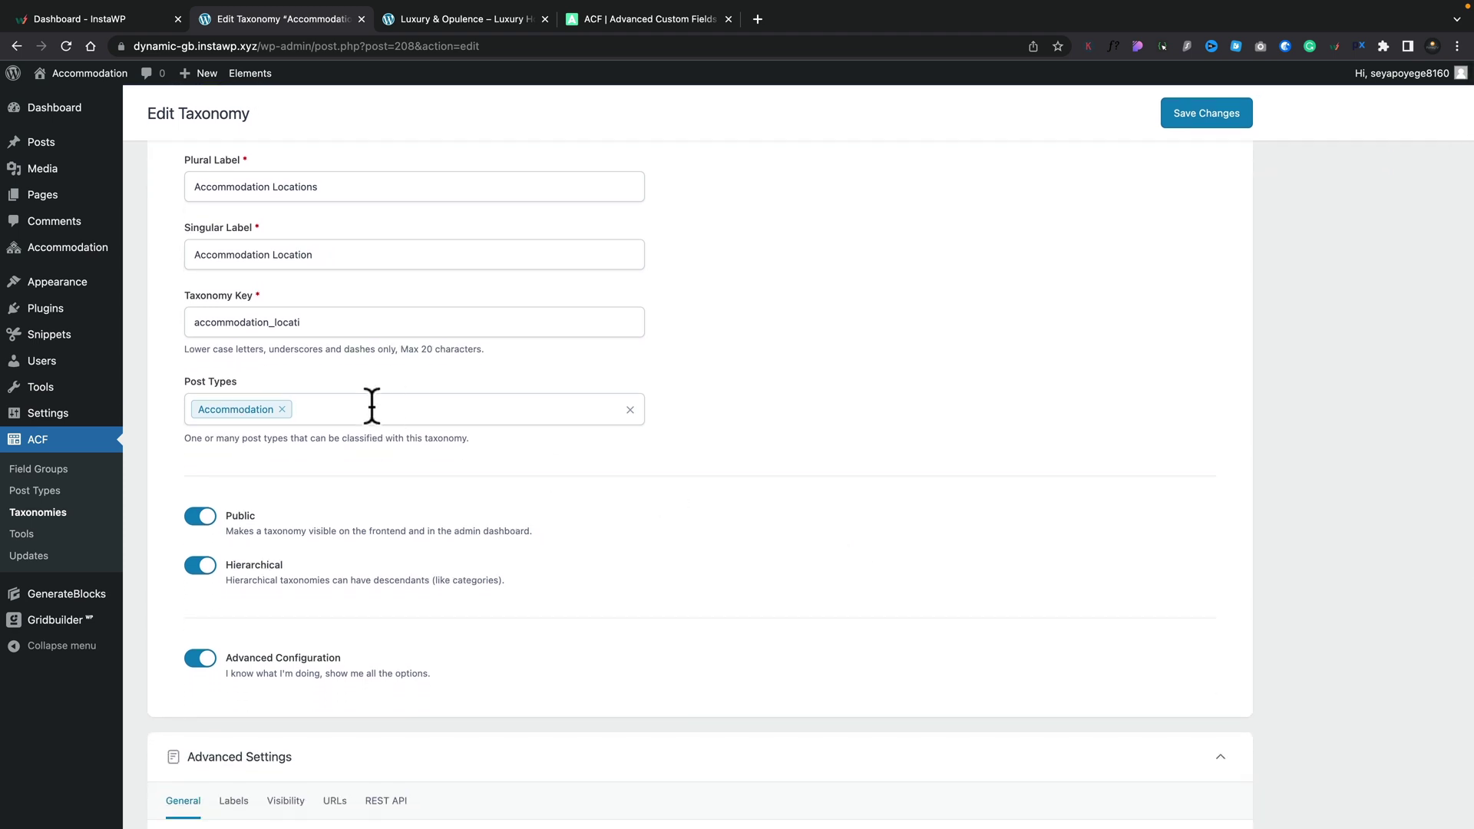
{"action": "scroll", "coordinate": [634, 496], "scroll_direction": "down", "scroll_amount": 5}
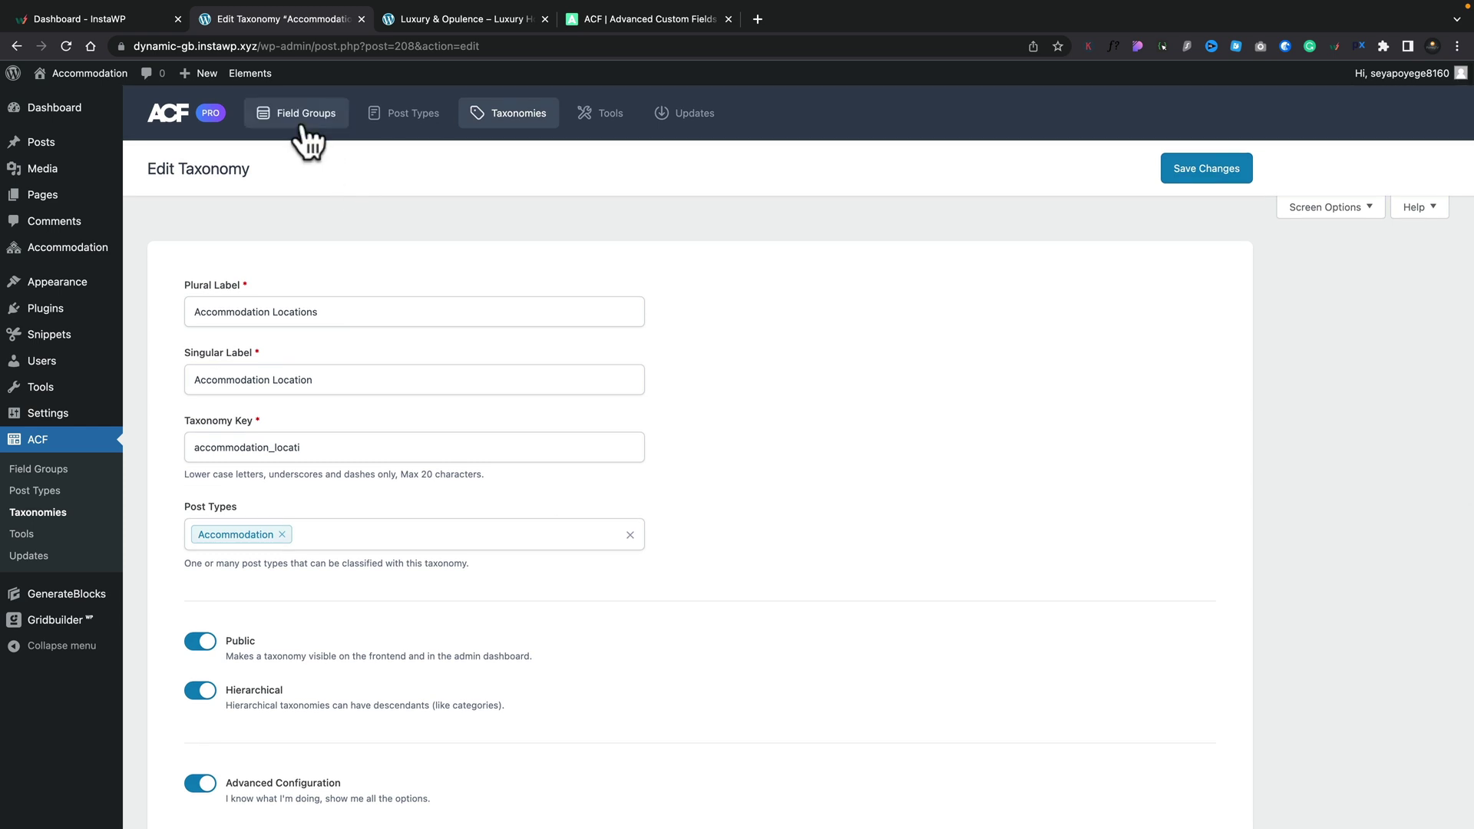
{"action": "left_click", "coordinate": [303, 127]}
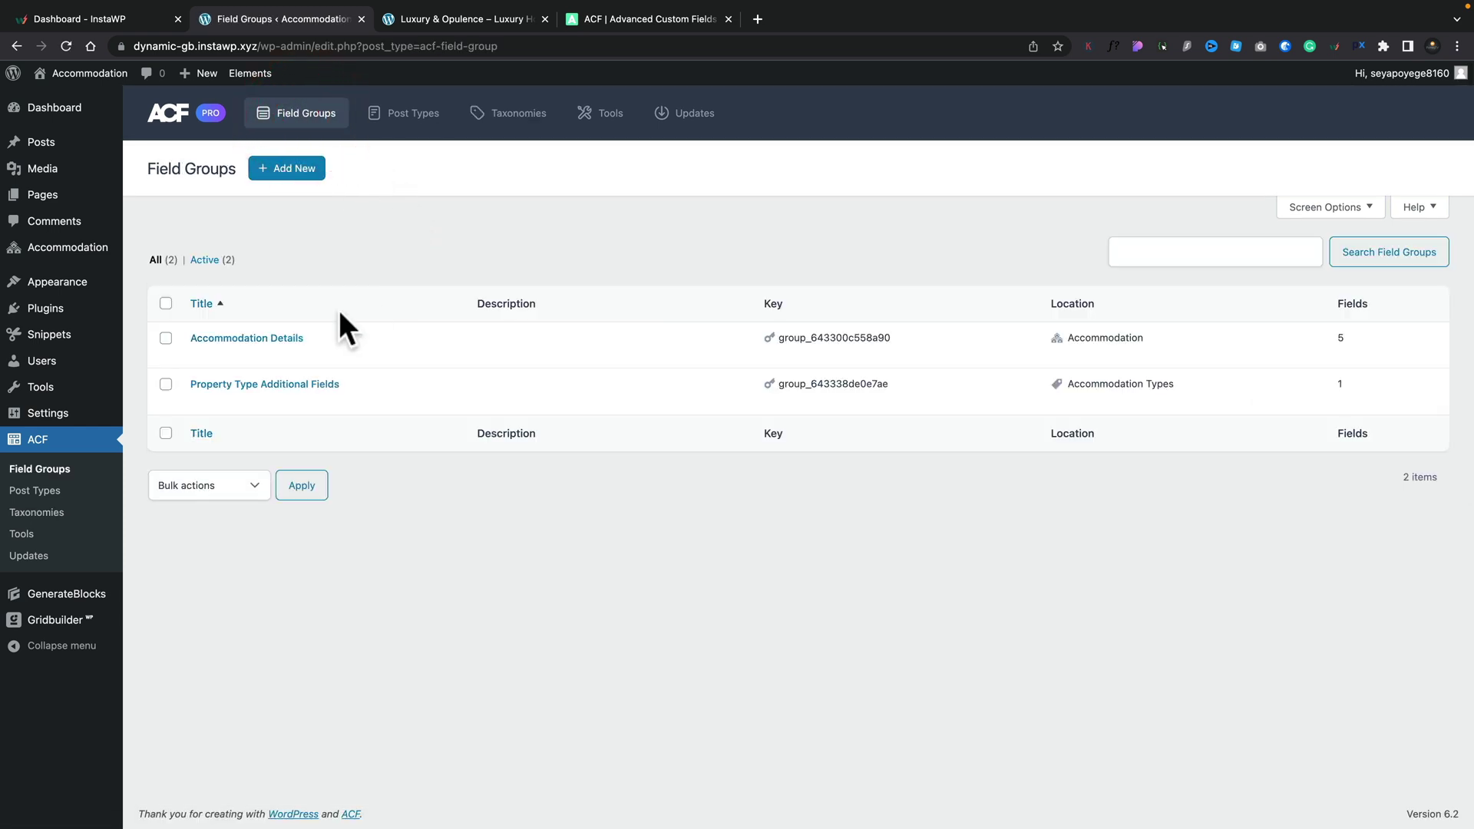
{"action": "left_click", "coordinate": [258, 338]}
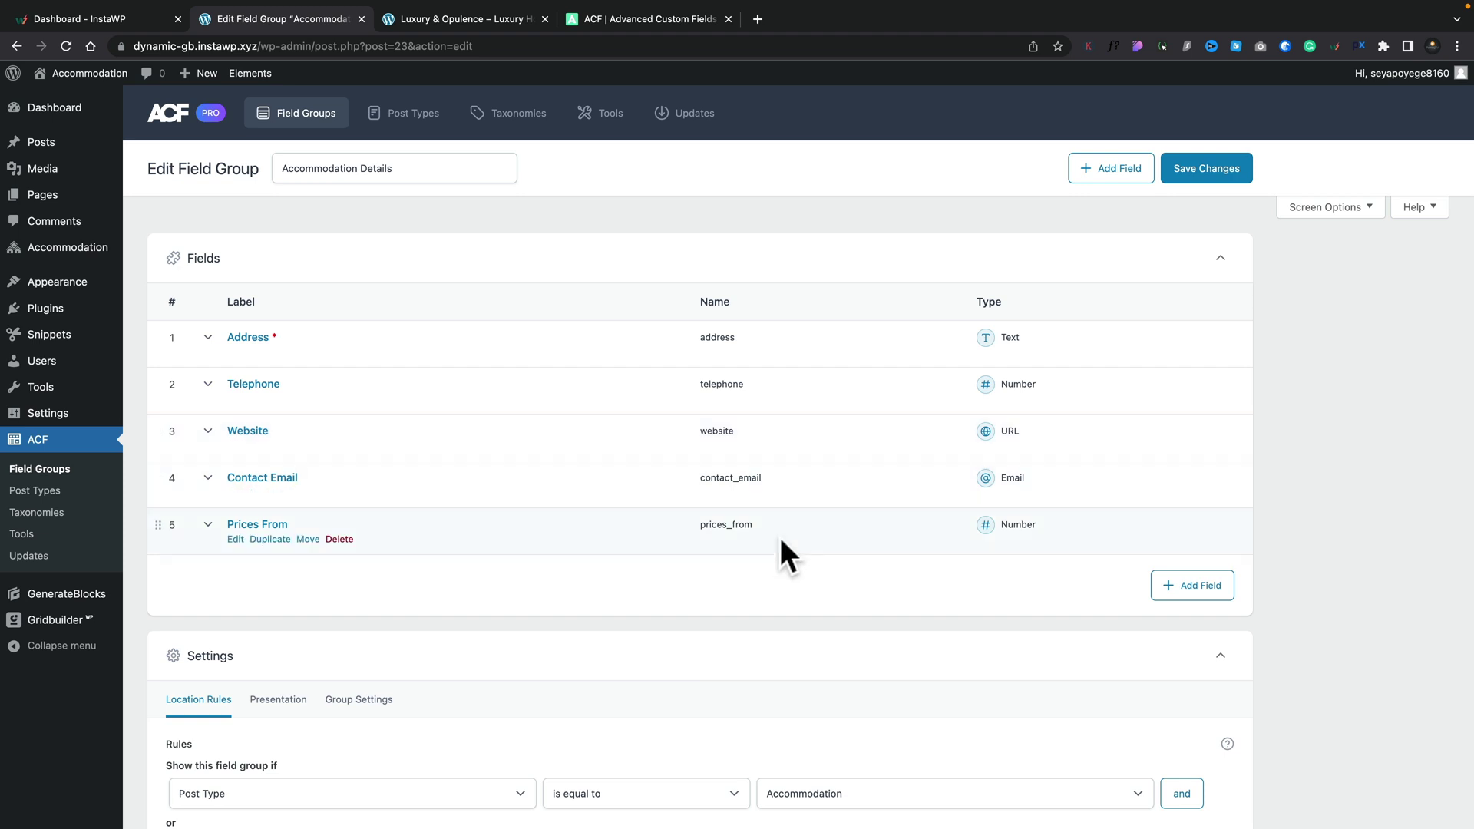
Add a sixth Text field and view its Validation, Presentation and Conditional Logic tabs before General.
{"action": "left_click", "coordinate": [1190, 591]}
{"action": "scroll", "coordinate": [876, 605], "scroll_direction": "down", "scroll_amount": 3}
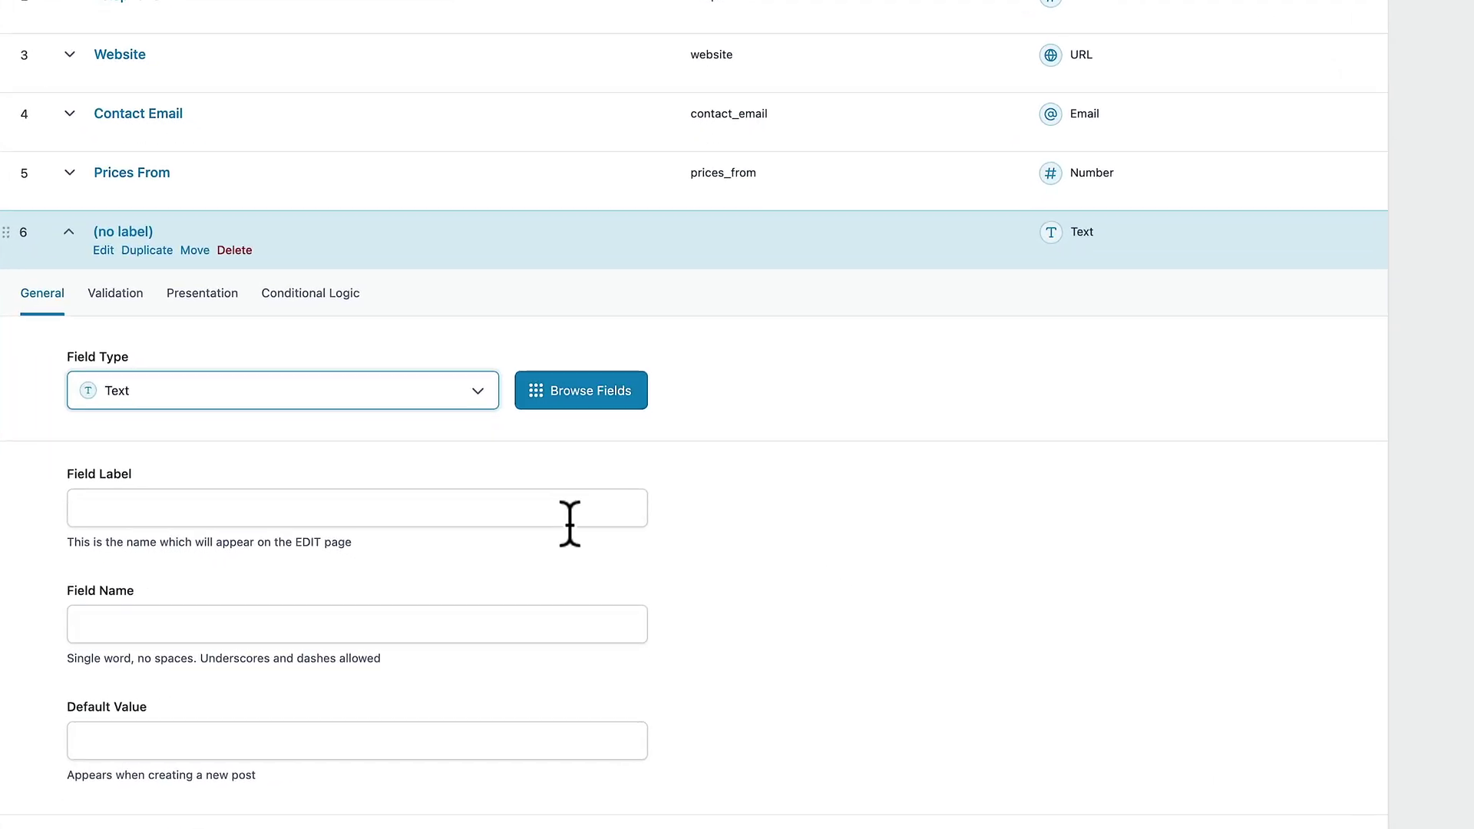
{"action": "scroll", "coordinate": [816, 575], "scroll_direction": "down", "scroll_amount": 3}
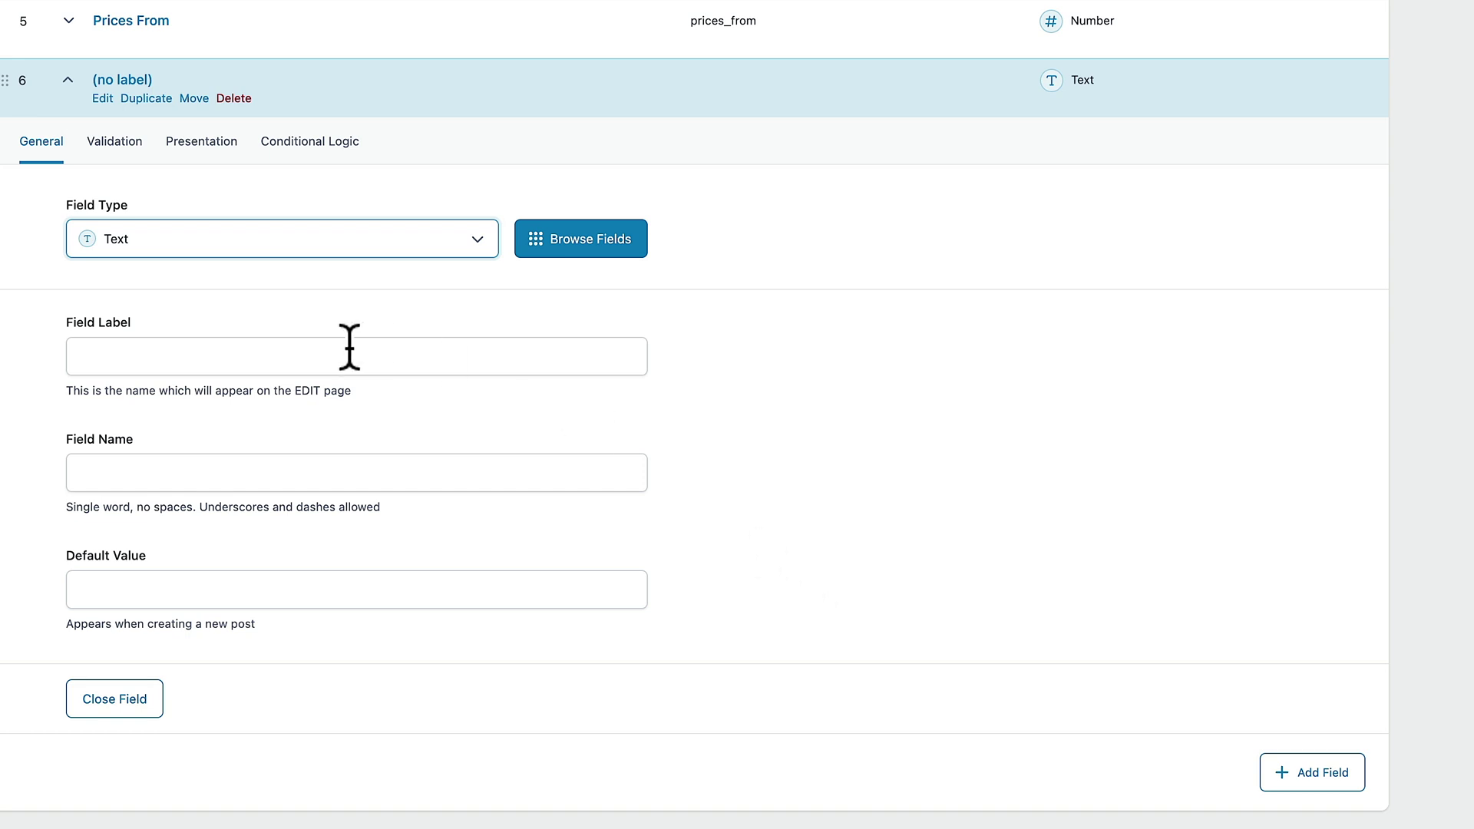
{"action": "left_click", "coordinate": [94, 147]}
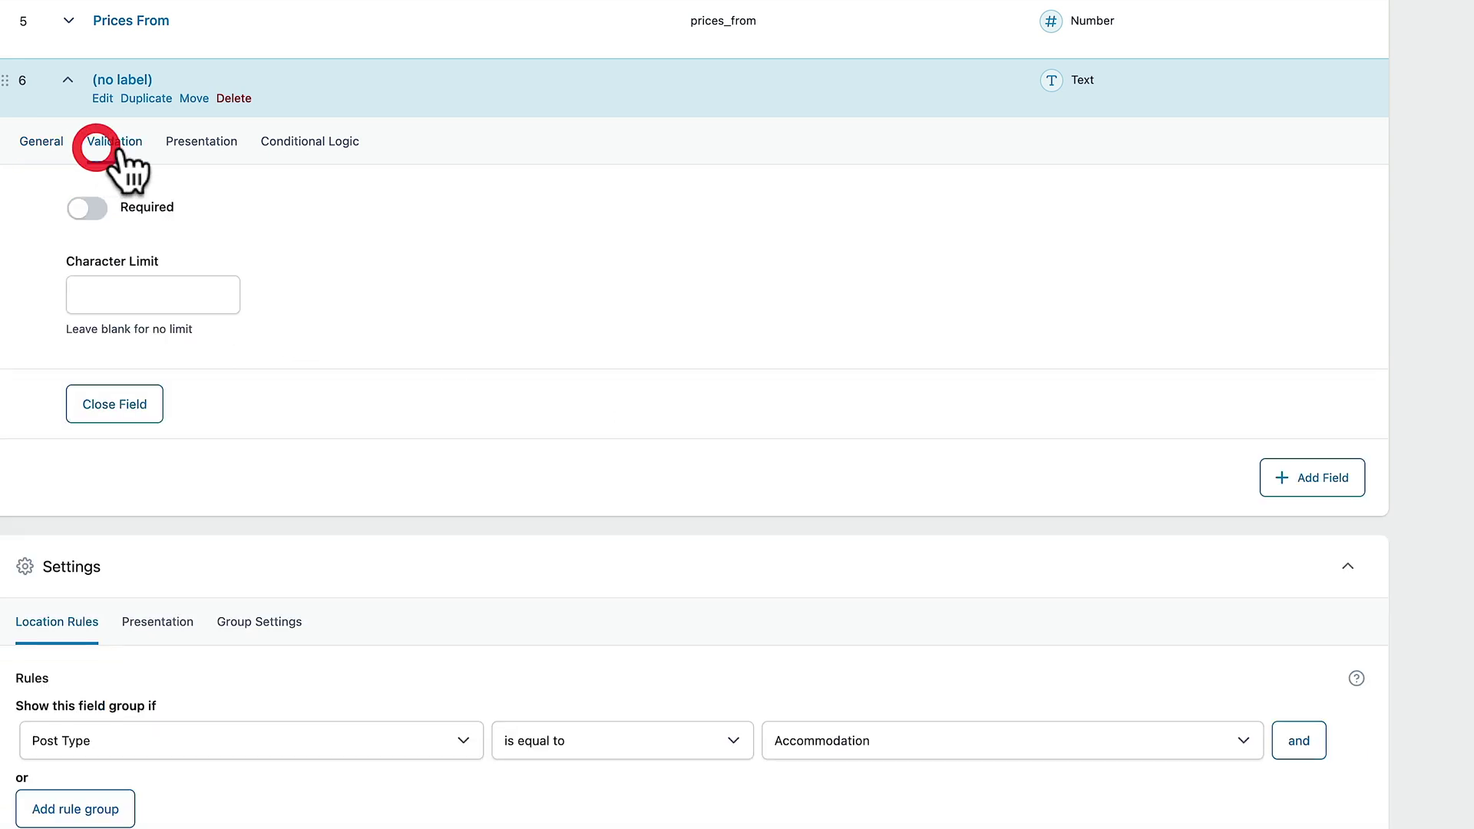
{"action": "left_click", "coordinate": [206, 148]}
{"action": "left_click", "coordinate": [323, 146]}
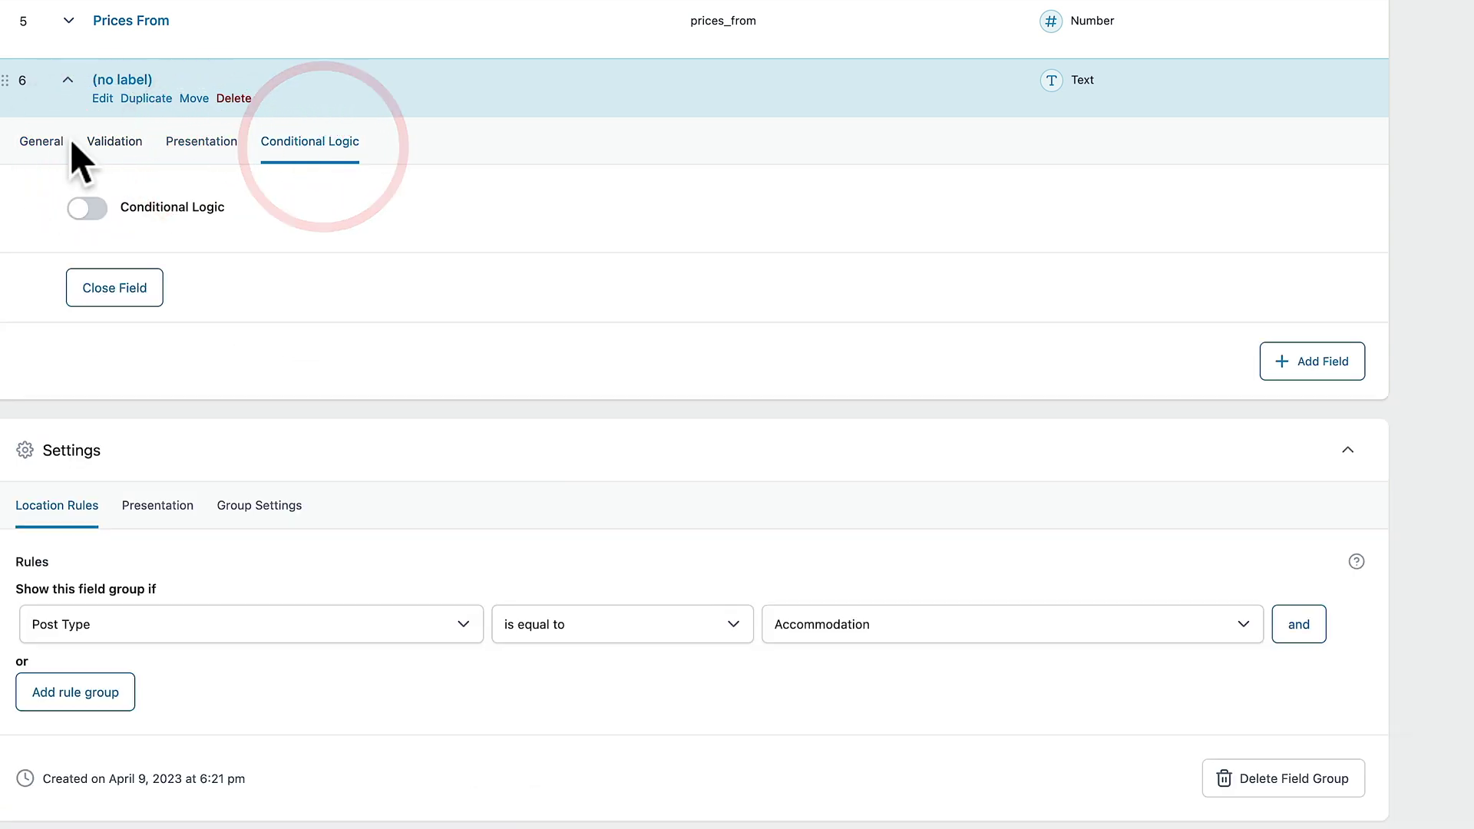
{"action": "left_click", "coordinate": [46, 142]}
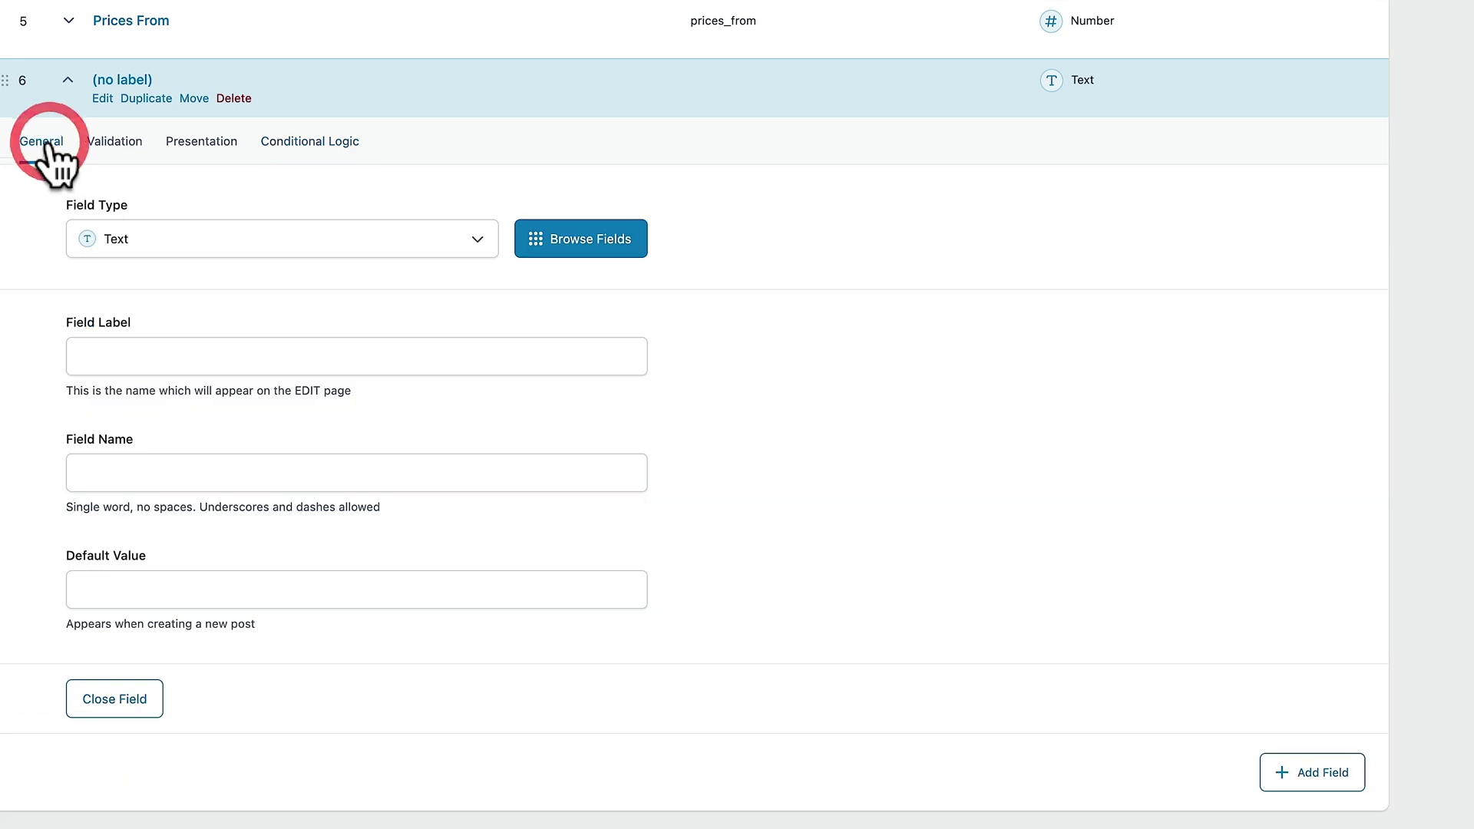
Browse the Basic, Content, Choice, Advanced and PRO field types and pick WYSIWYG Editor.
{"action": "left_click", "coordinate": [566, 253]}
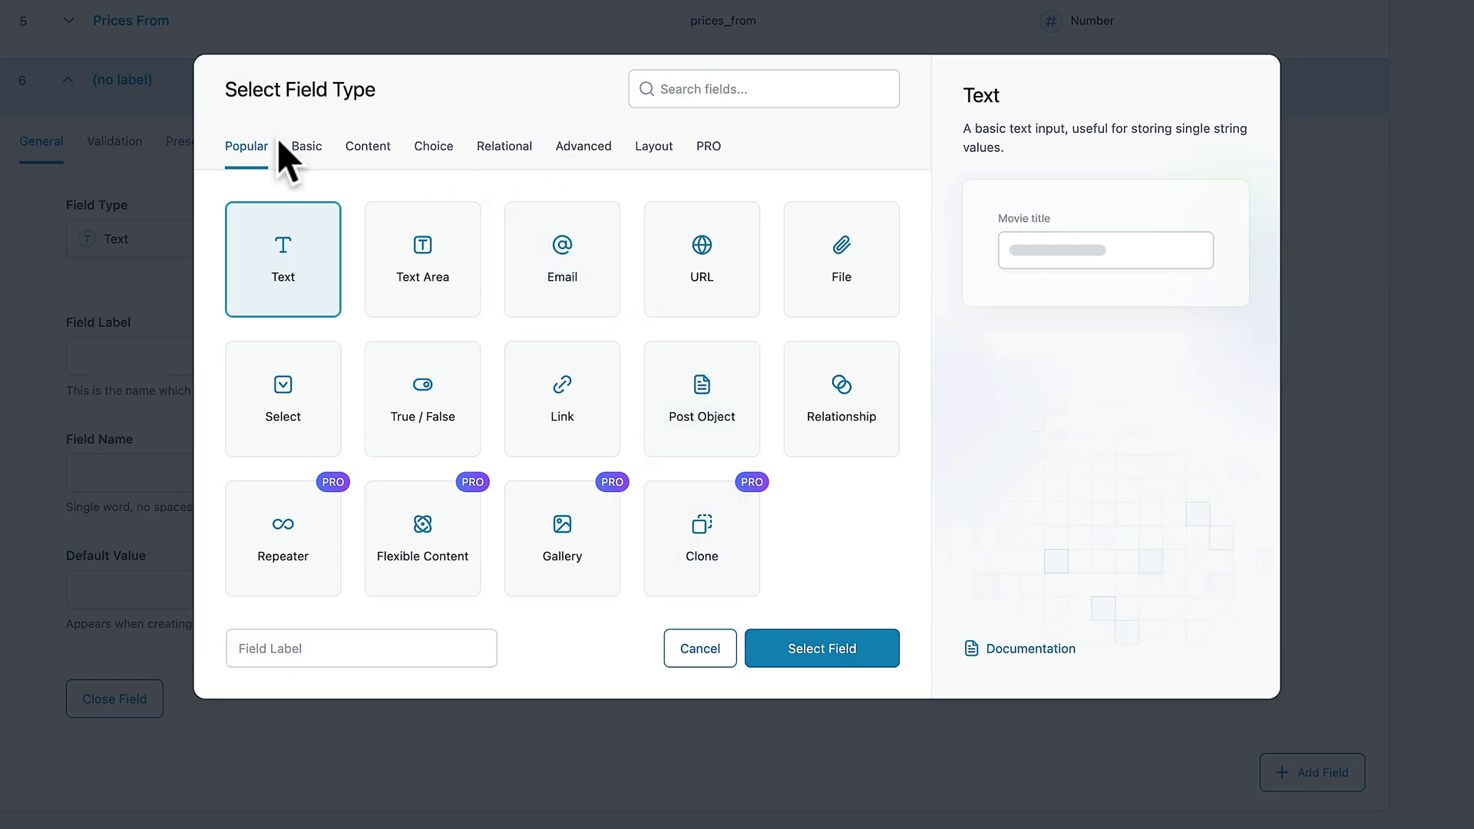
{"action": "left_click", "coordinate": [301, 153]}
{"action": "left_click", "coordinate": [350, 154]}
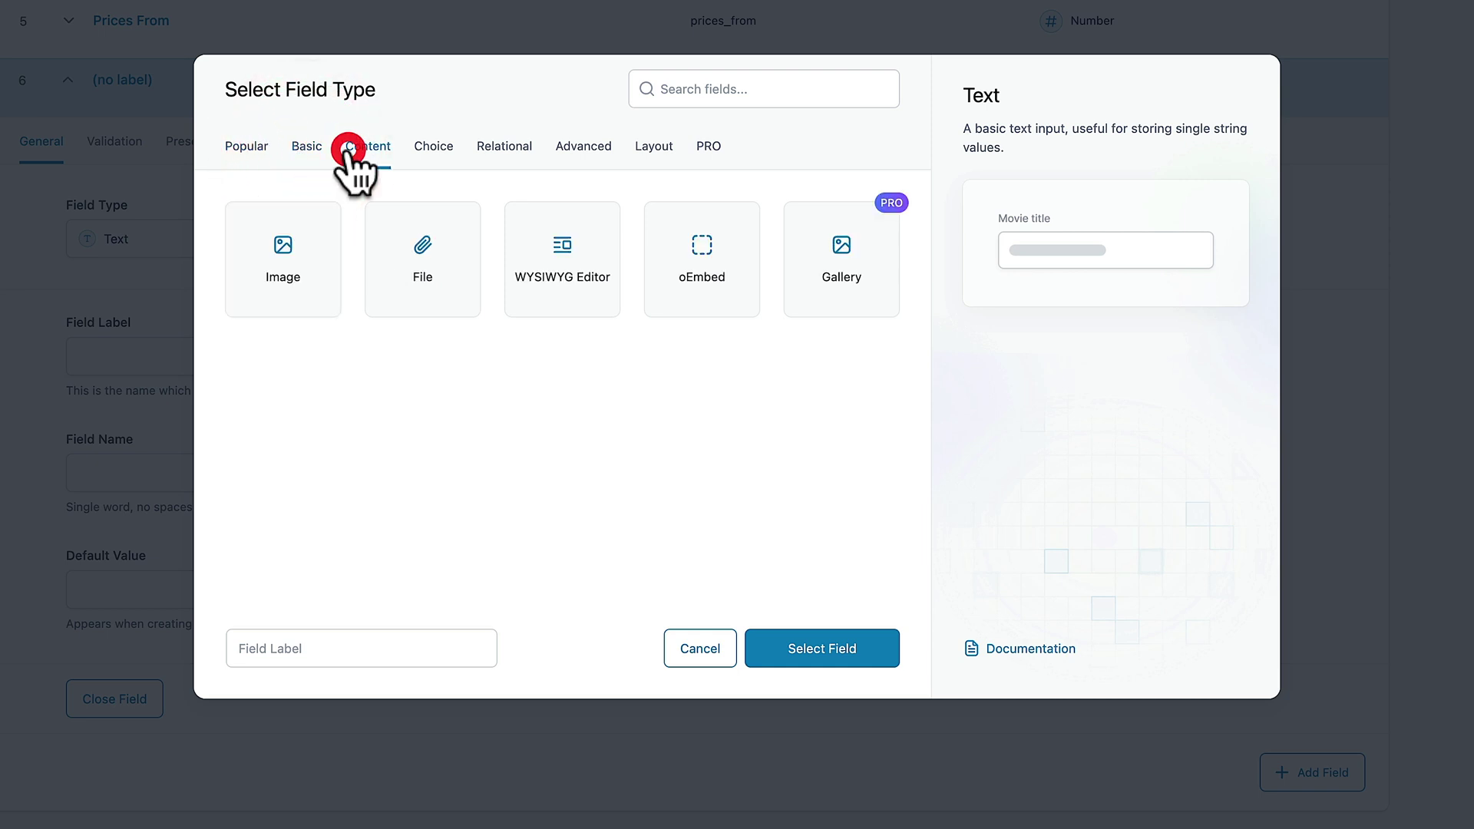
{"action": "left_click", "coordinate": [436, 149]}
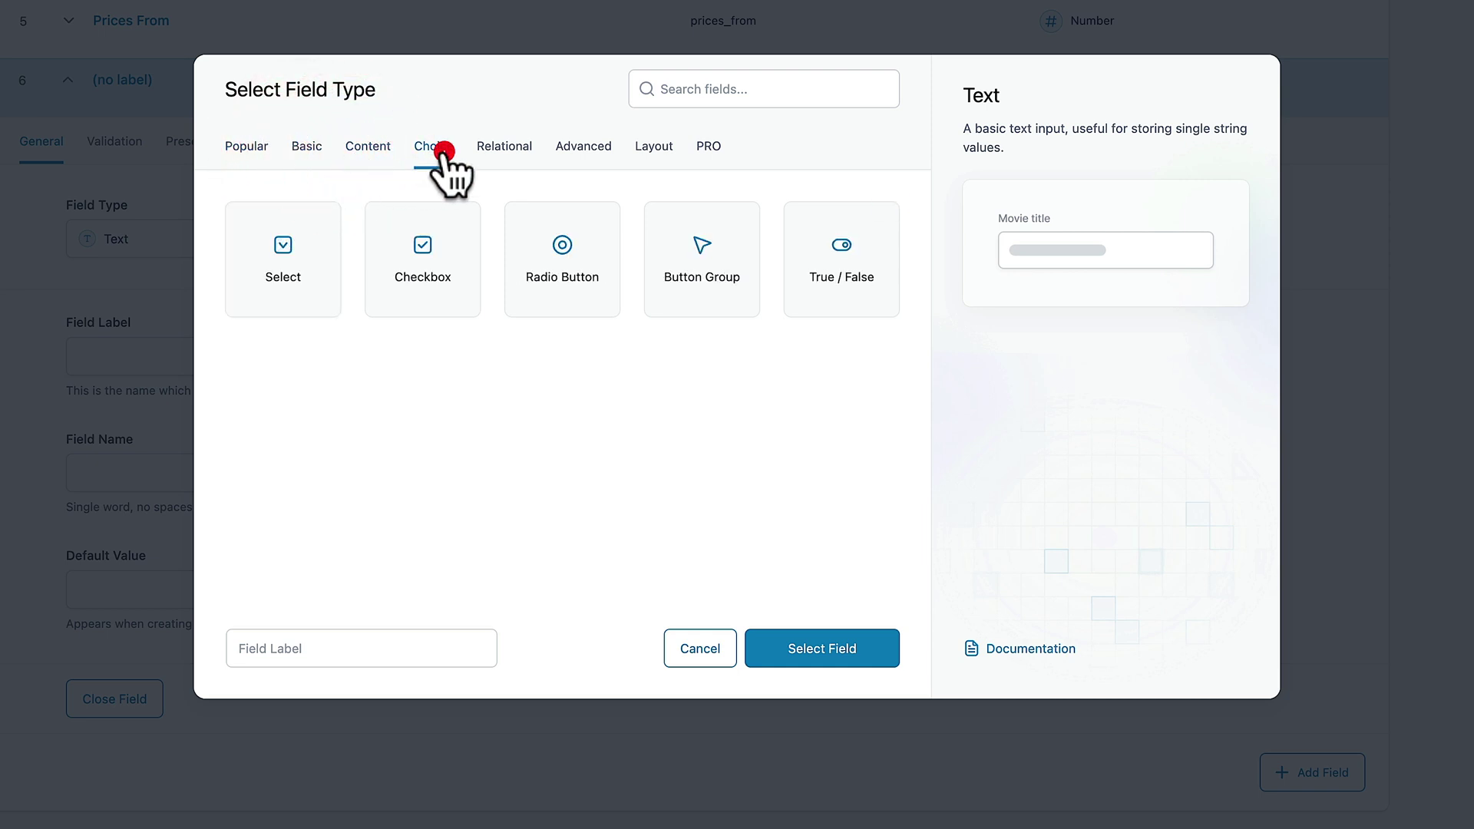
{"action": "left_click", "coordinate": [584, 150]}
{"action": "left_click", "coordinate": [706, 150]}
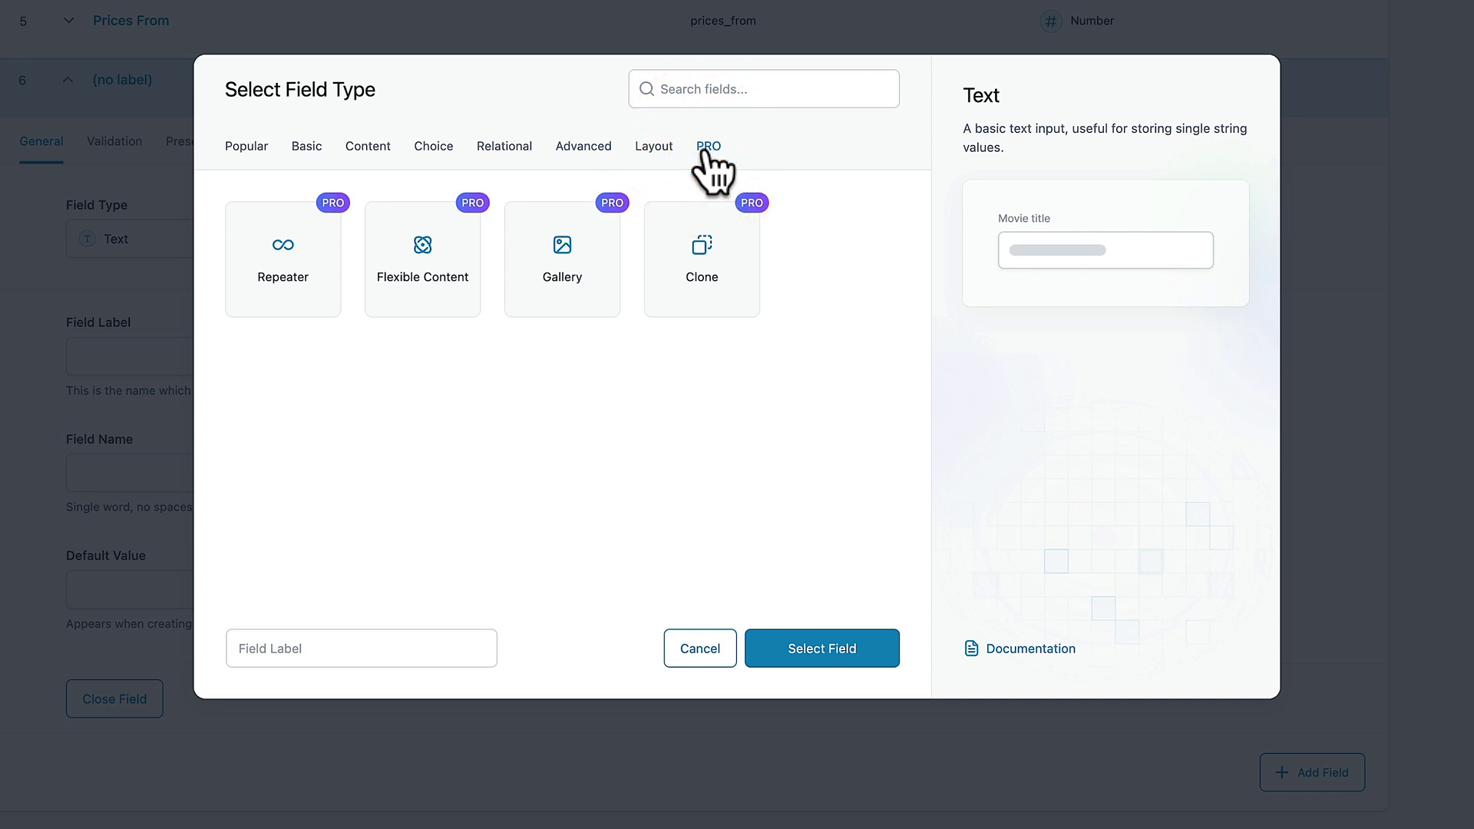
{"action": "left_click", "coordinate": [368, 148]}
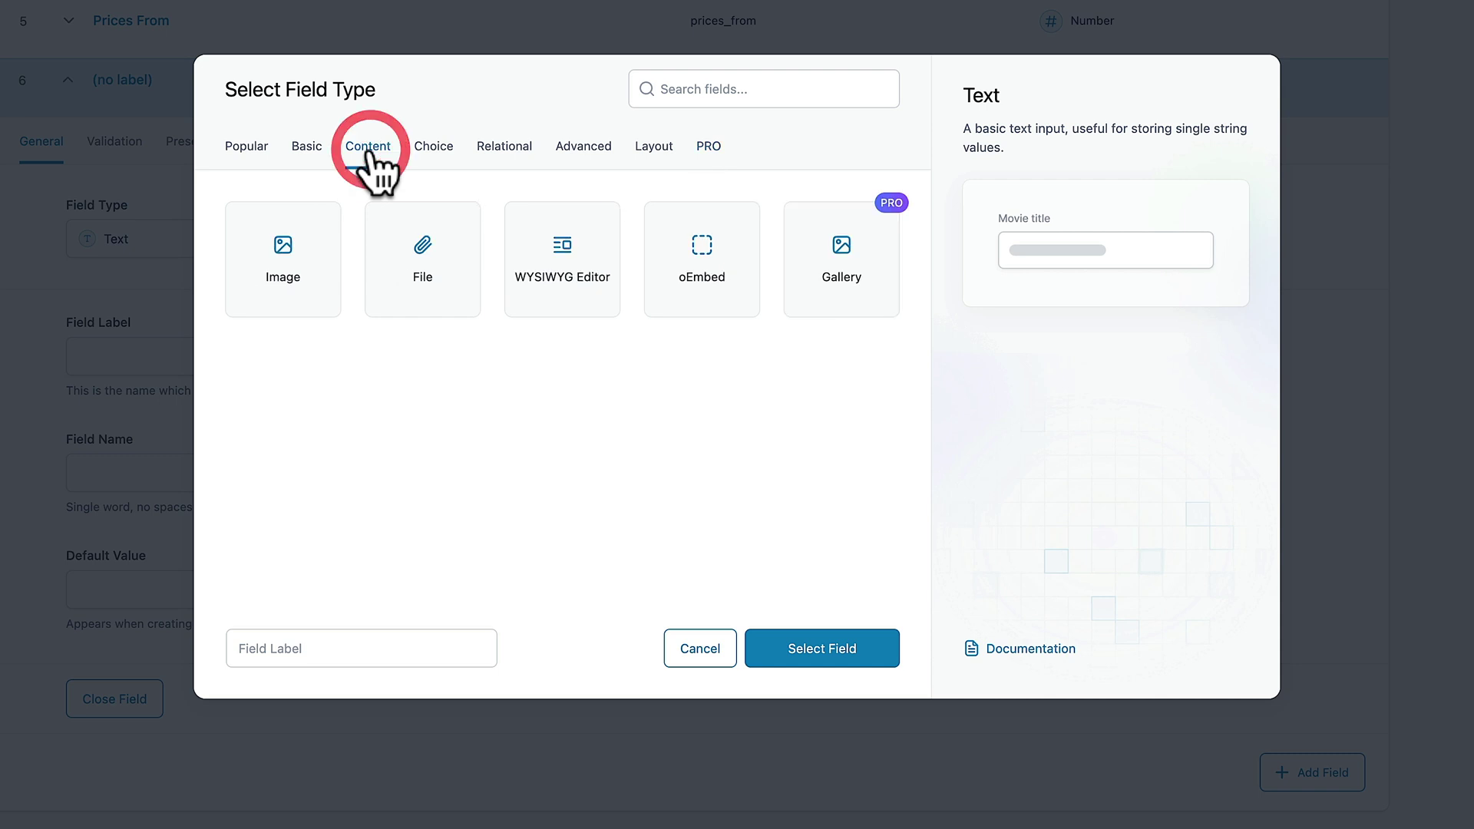
{"action": "left_click", "coordinate": [556, 263]}
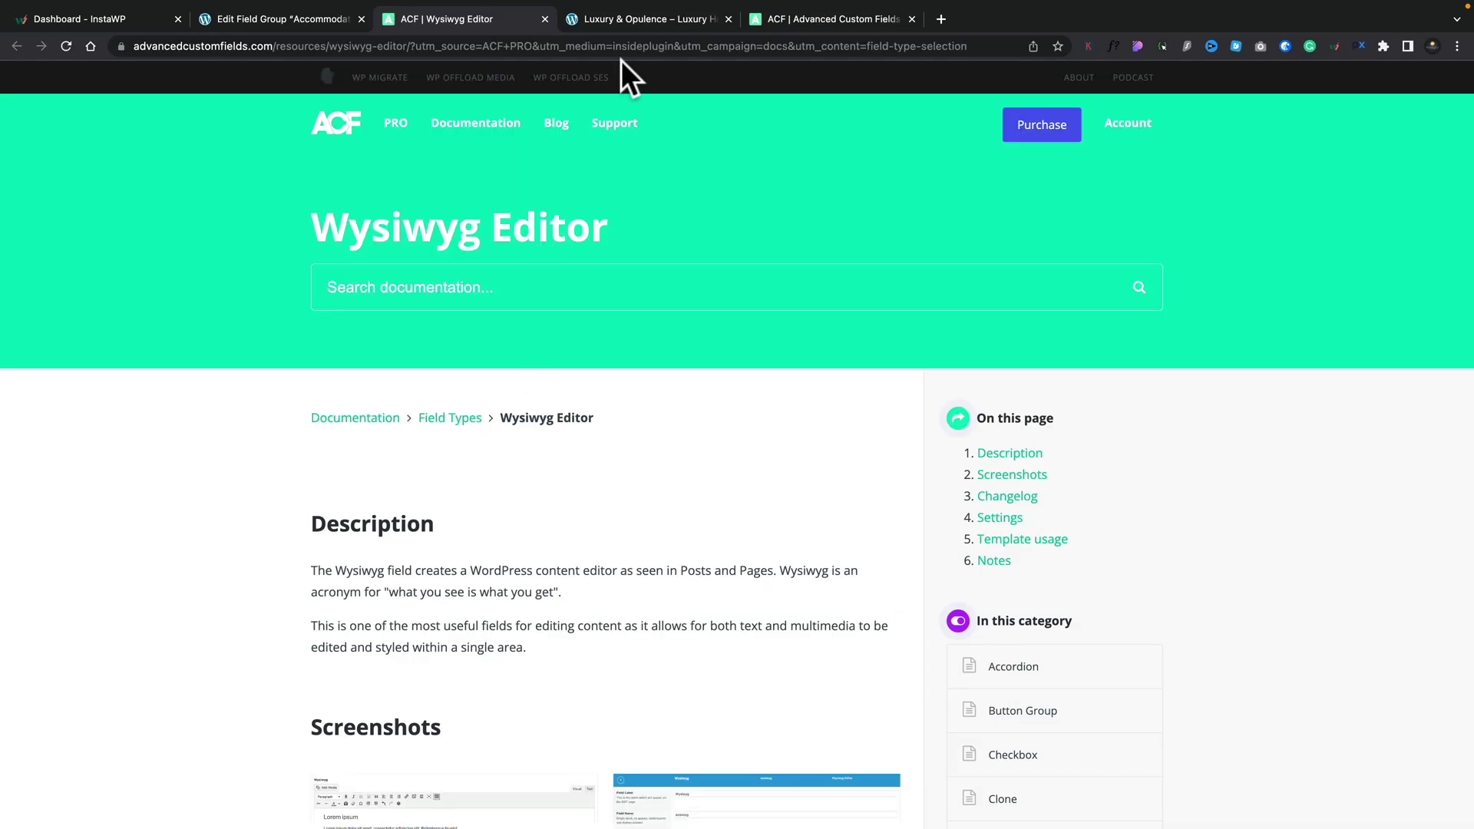
{"action": "left_click", "coordinate": [545, 19]}
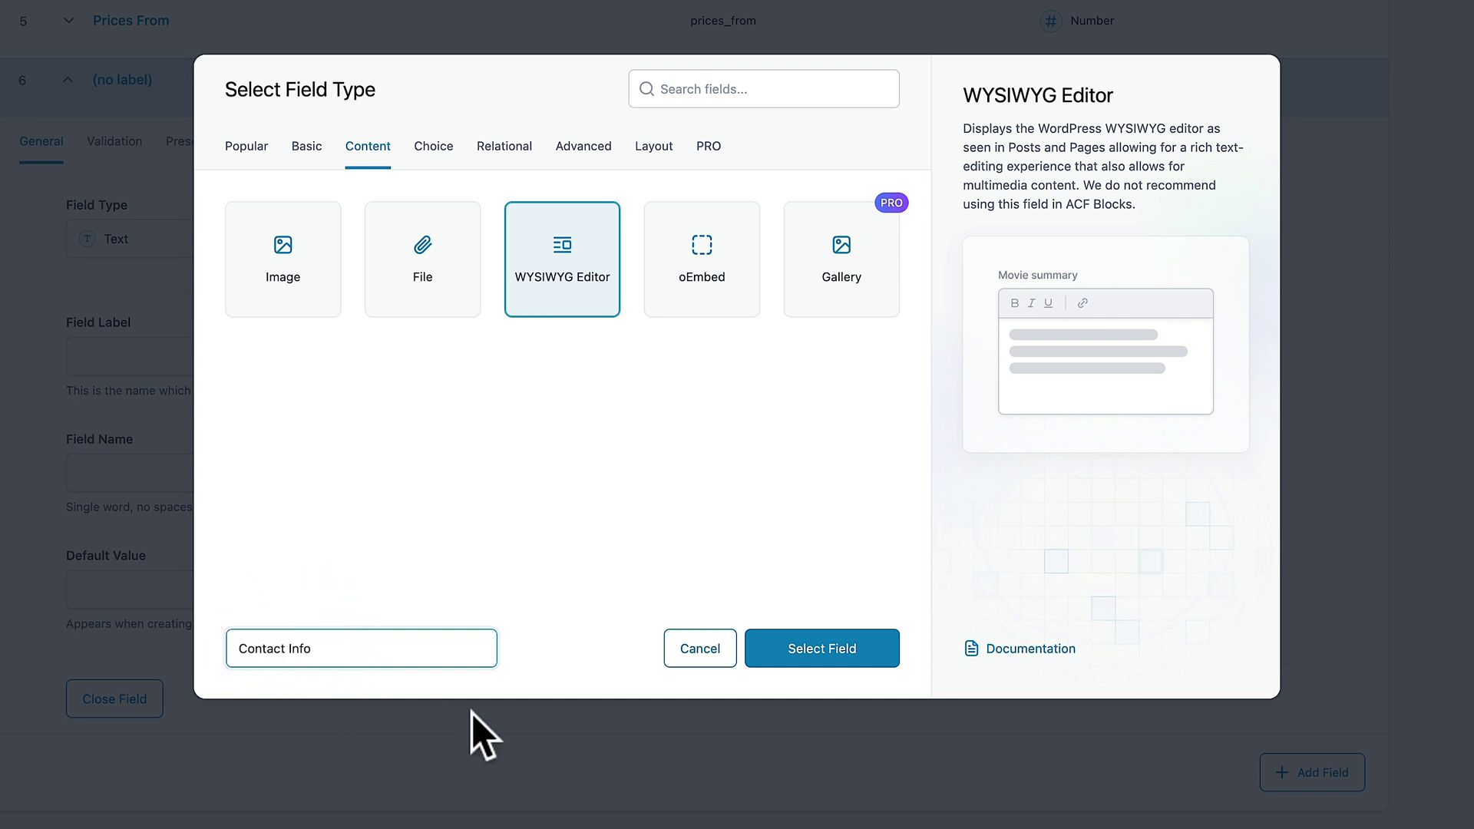
Apply WYSIWYG Editor with label Contact Info (contact_info) and check its Validation settings.
{"action": "left_click", "coordinate": [829, 656]}
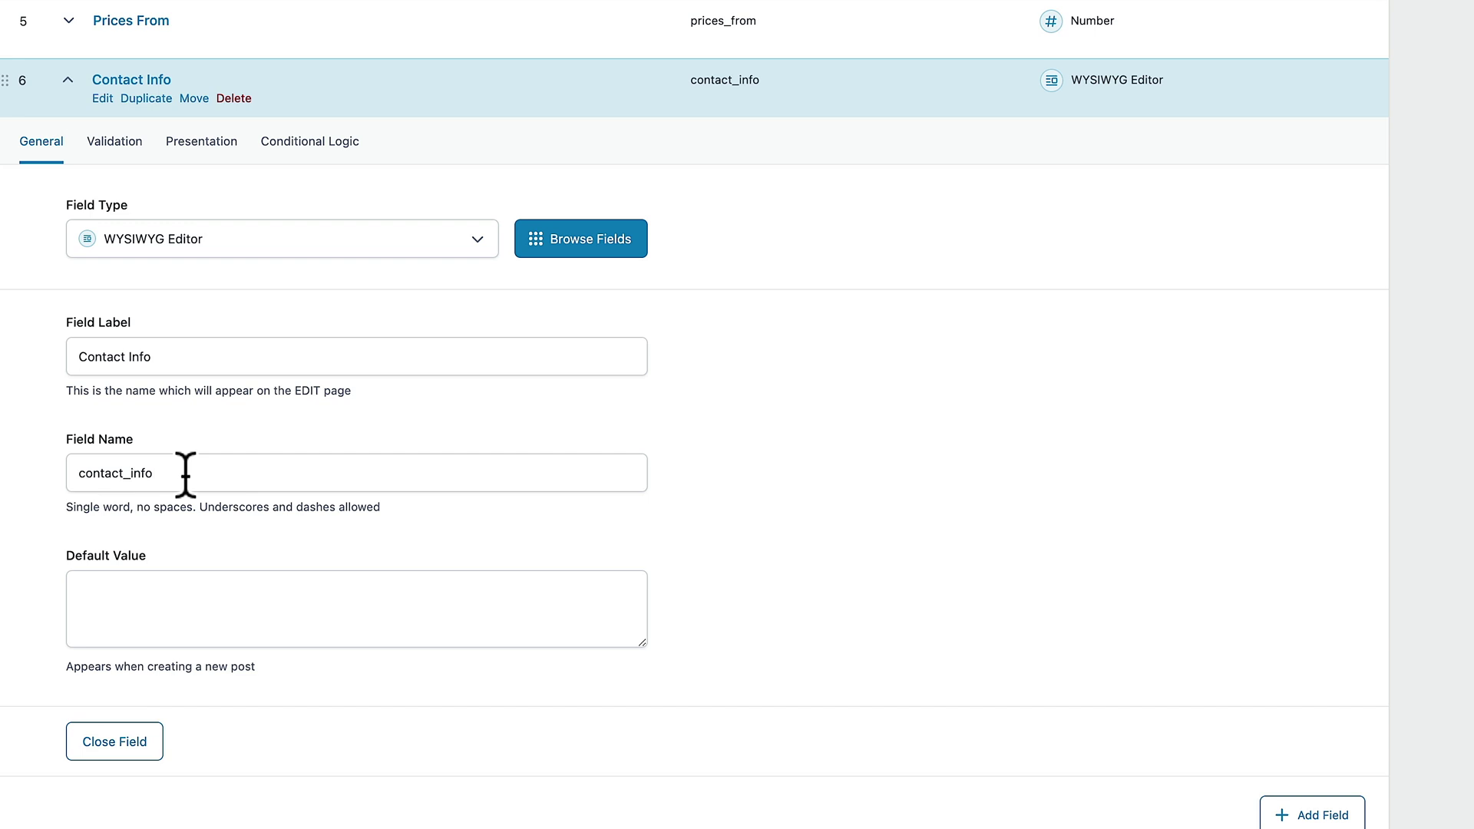
{"action": "left_click", "coordinate": [123, 148]}
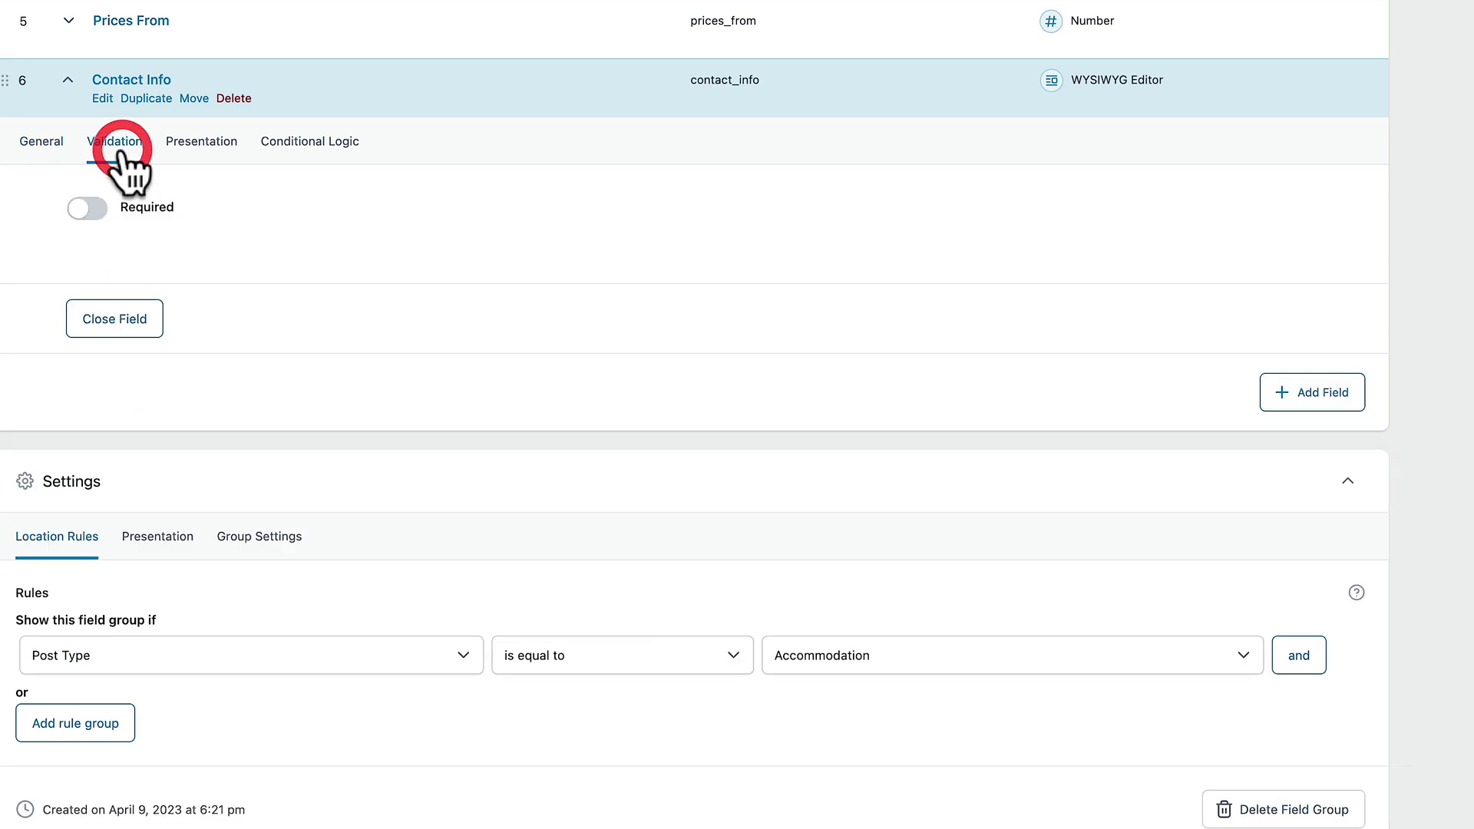
{"action": "left_click", "coordinate": [39, 147]}
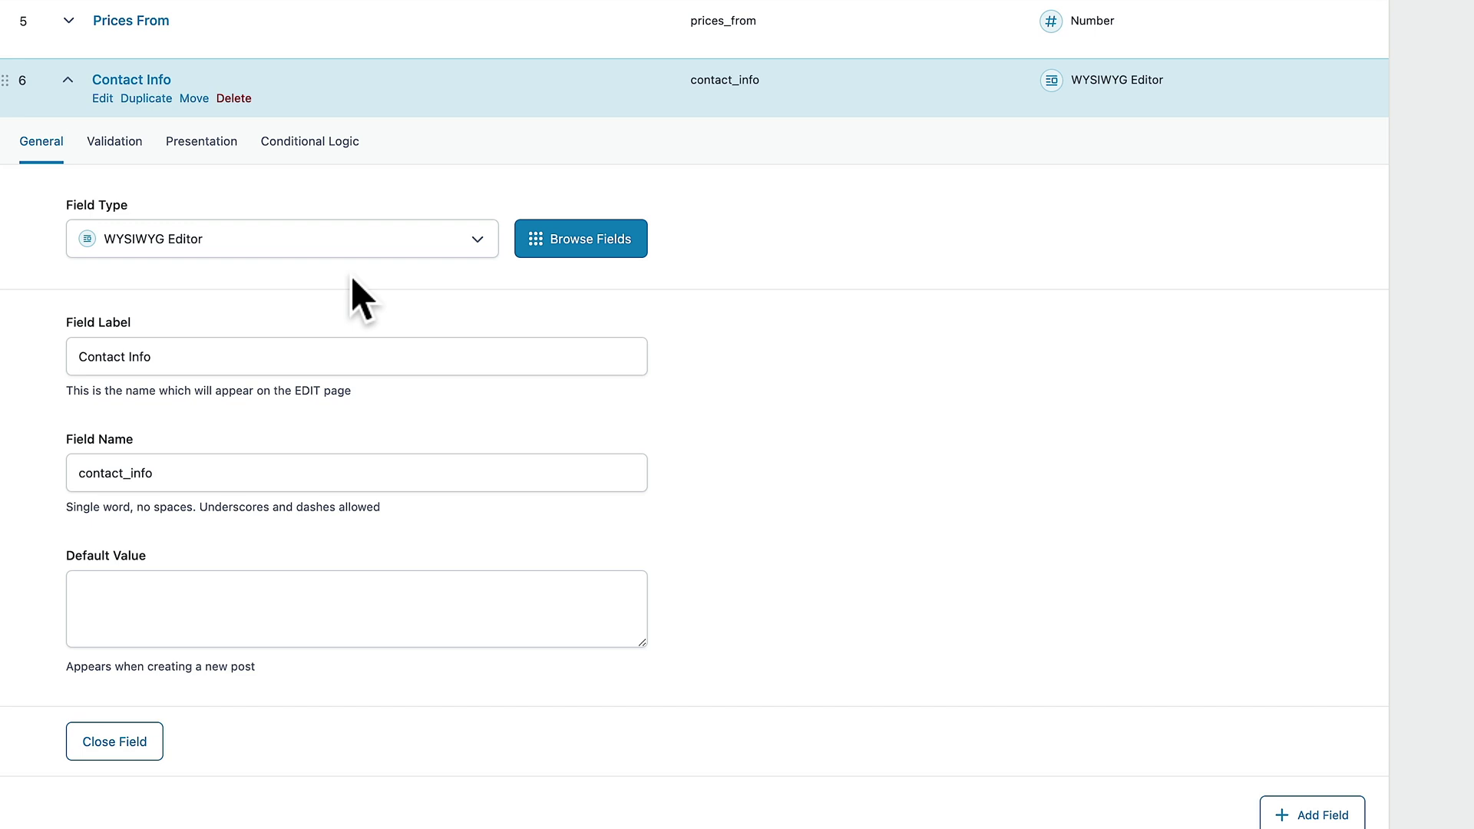
{"action": "left_click", "coordinate": [597, 254]}
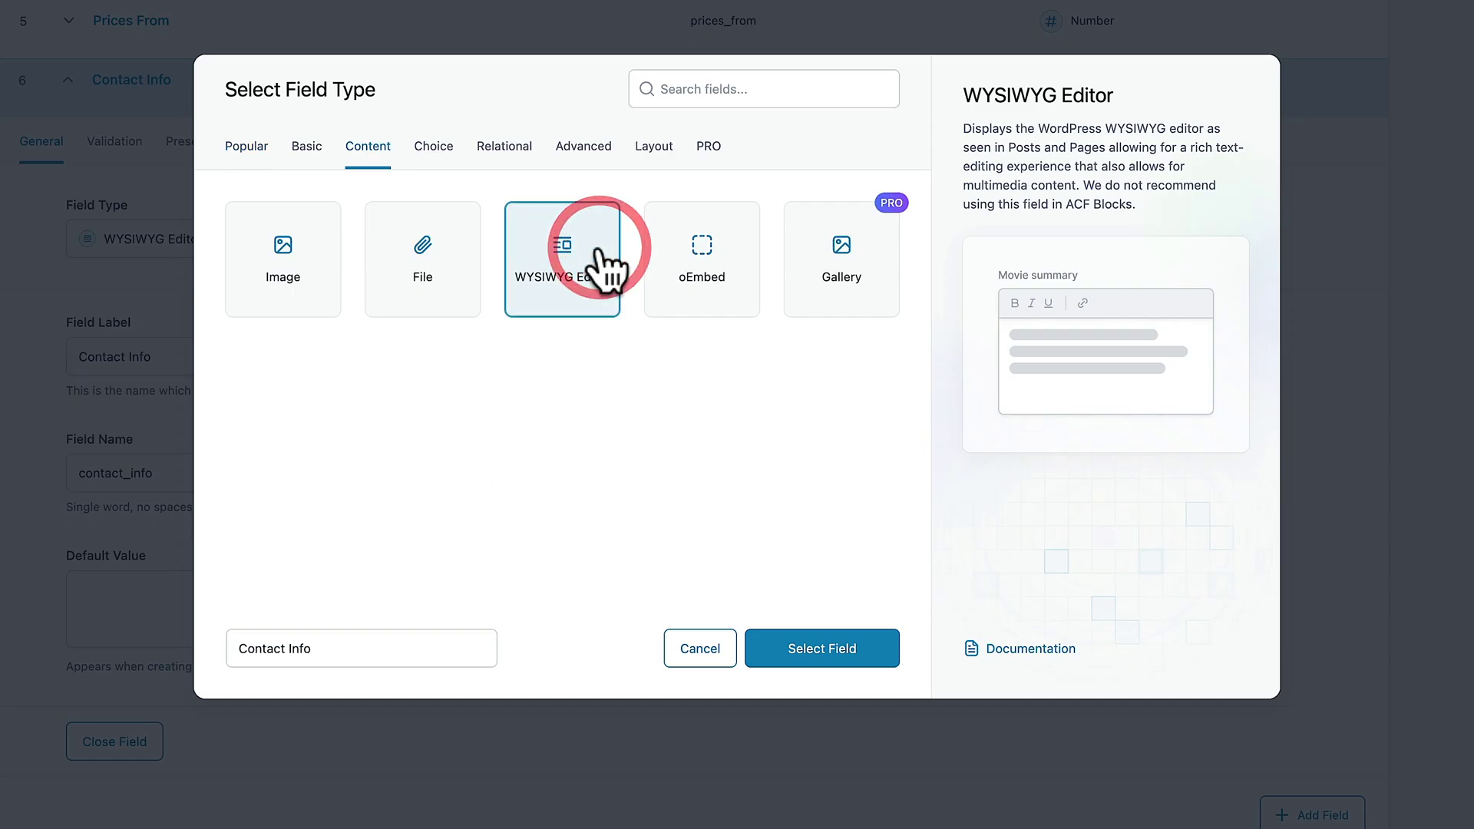
Browse Relational and Advanced types, preview Relationship and its documentation, then preview Text.
{"action": "left_click", "coordinate": [524, 153]}
{"action": "left_click", "coordinate": [581, 149]}
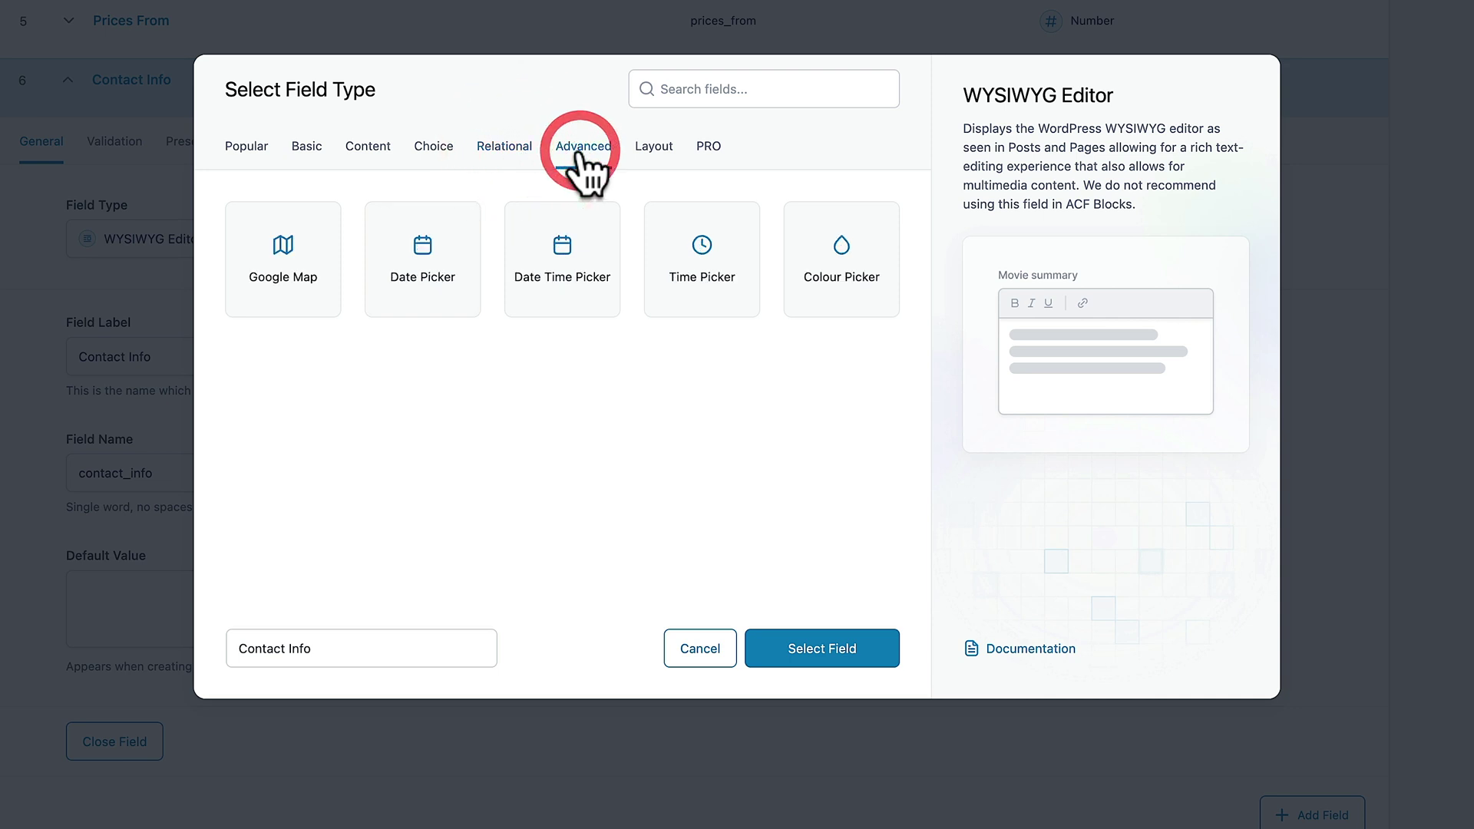
{"action": "left_click", "coordinate": [484, 153]}
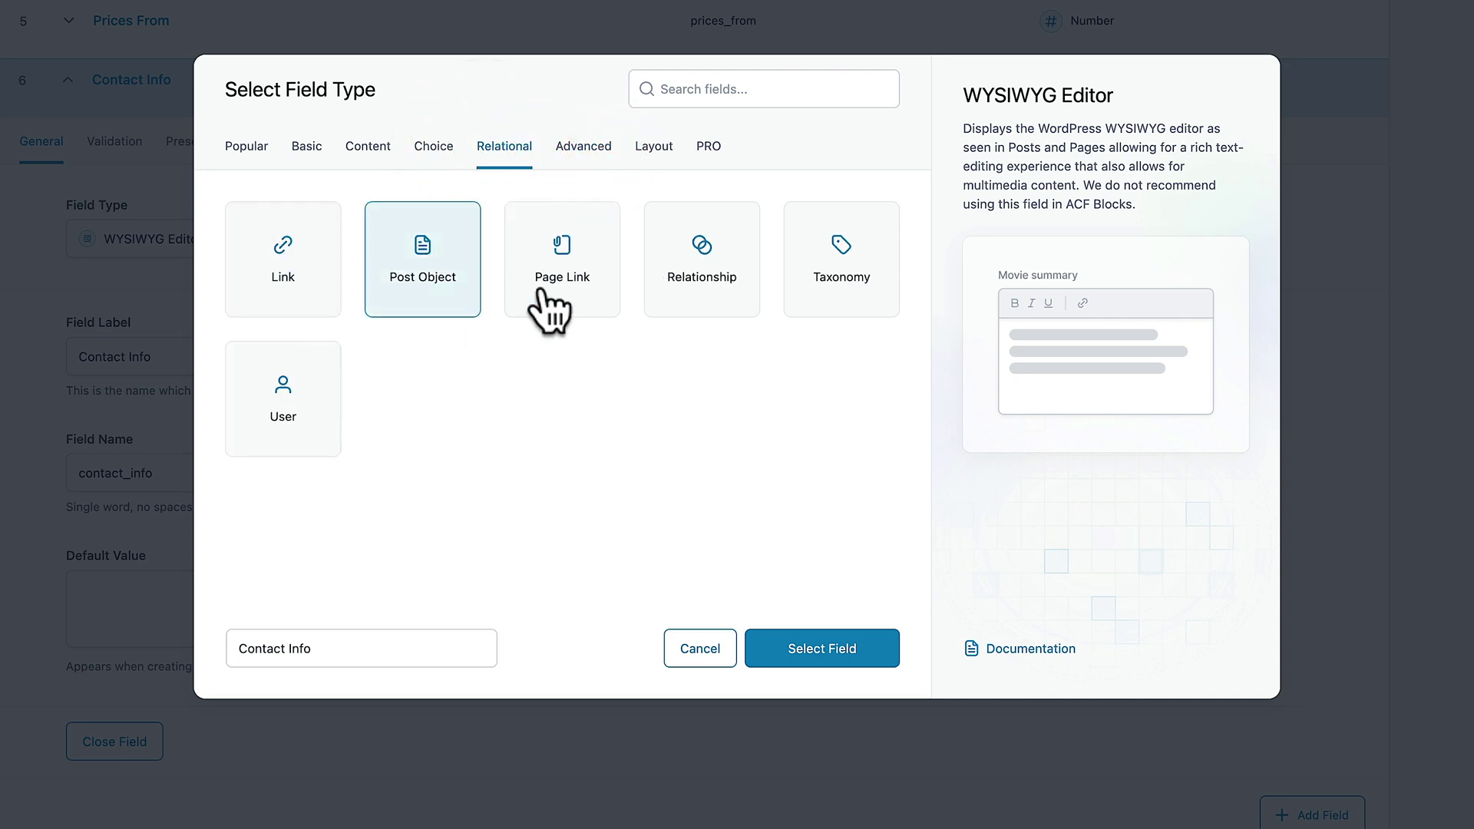
{"action": "left_click", "coordinate": [681, 314]}
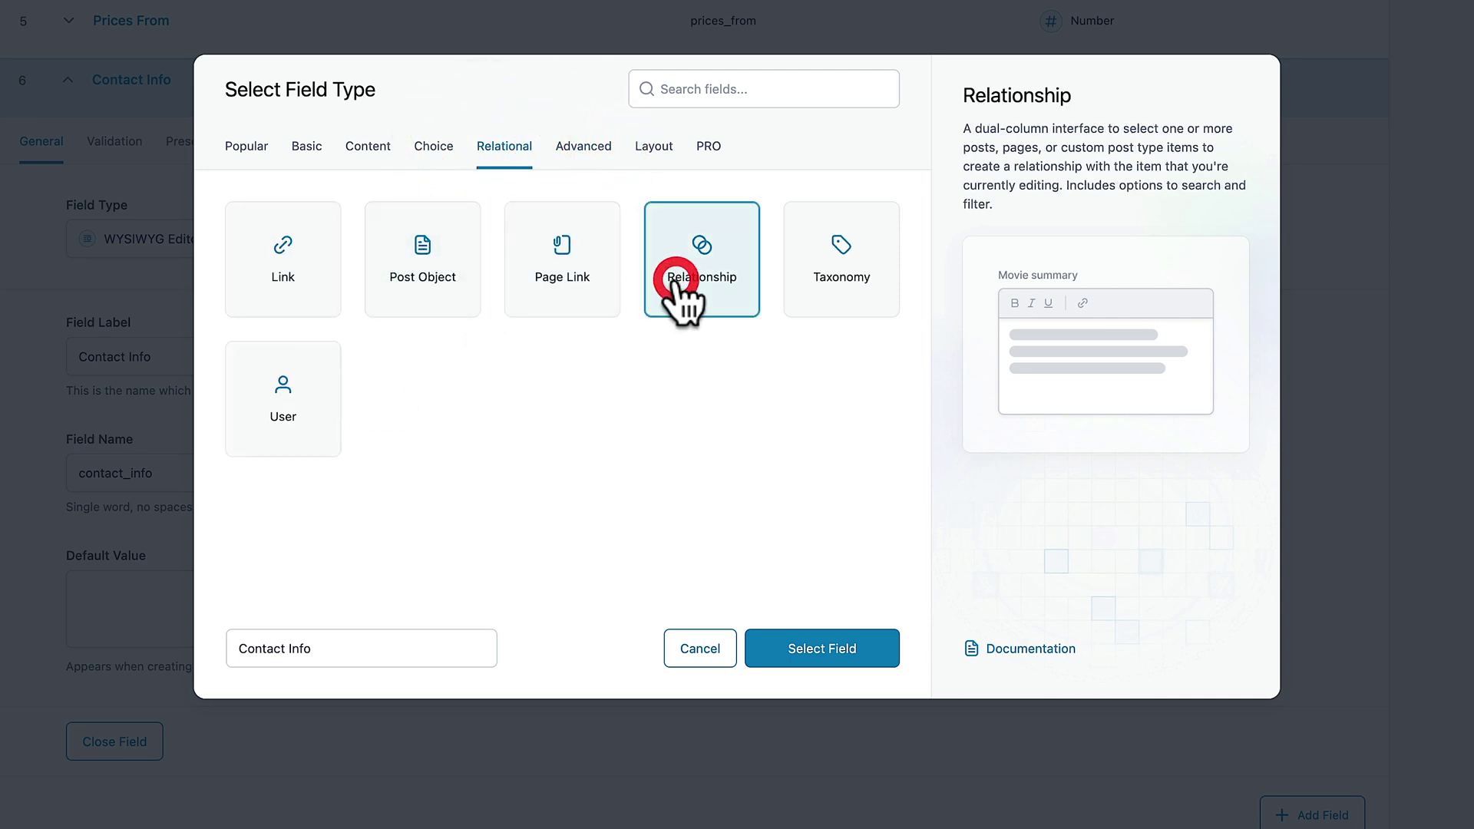
{"action": "left_click", "coordinate": [1029, 650]}
{"action": "scroll", "coordinate": [513, 557], "scroll_direction": "down", "scroll_amount": 4}
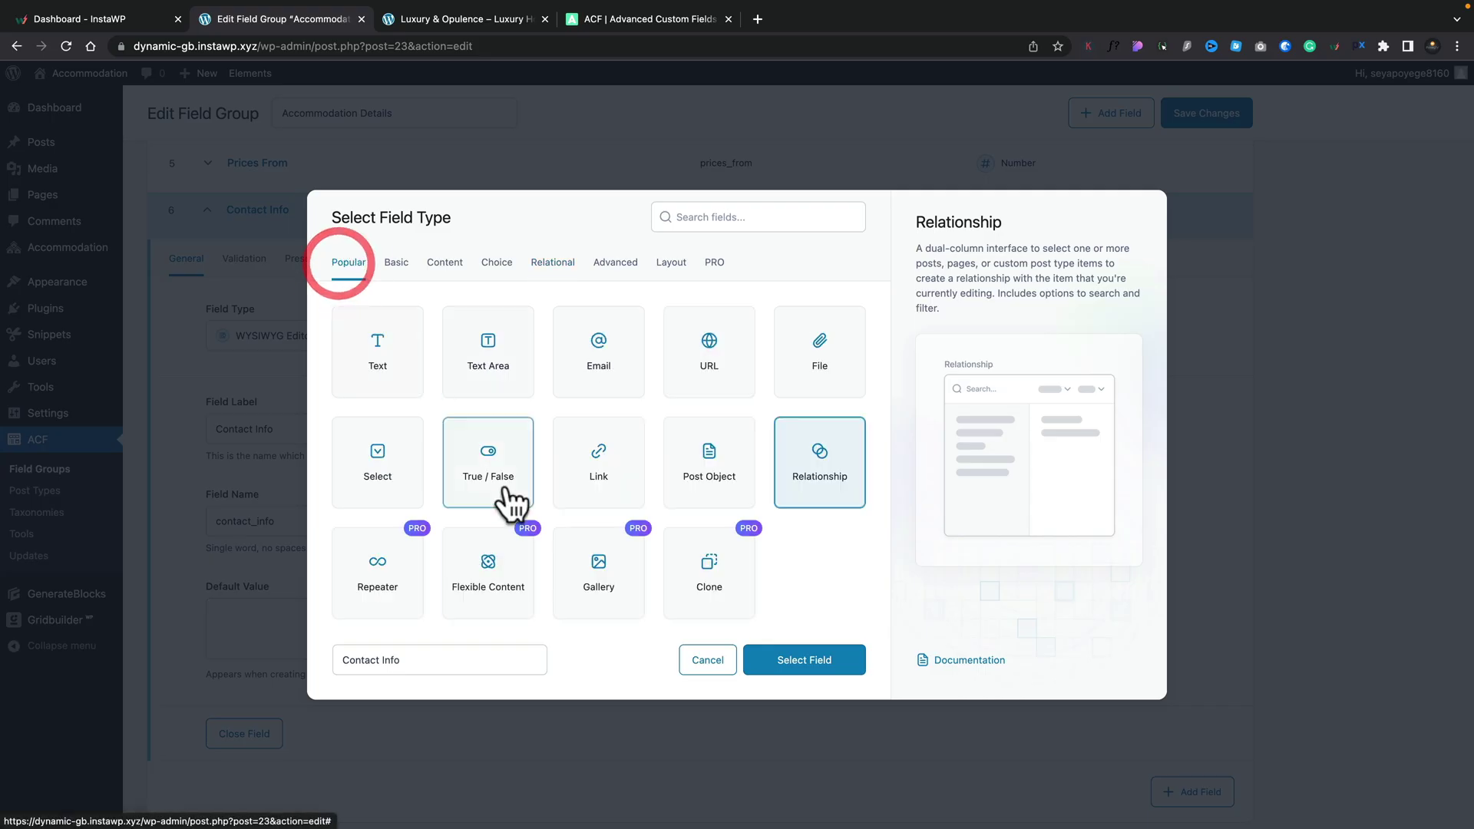
{"action": "left_click", "coordinate": [390, 365]}
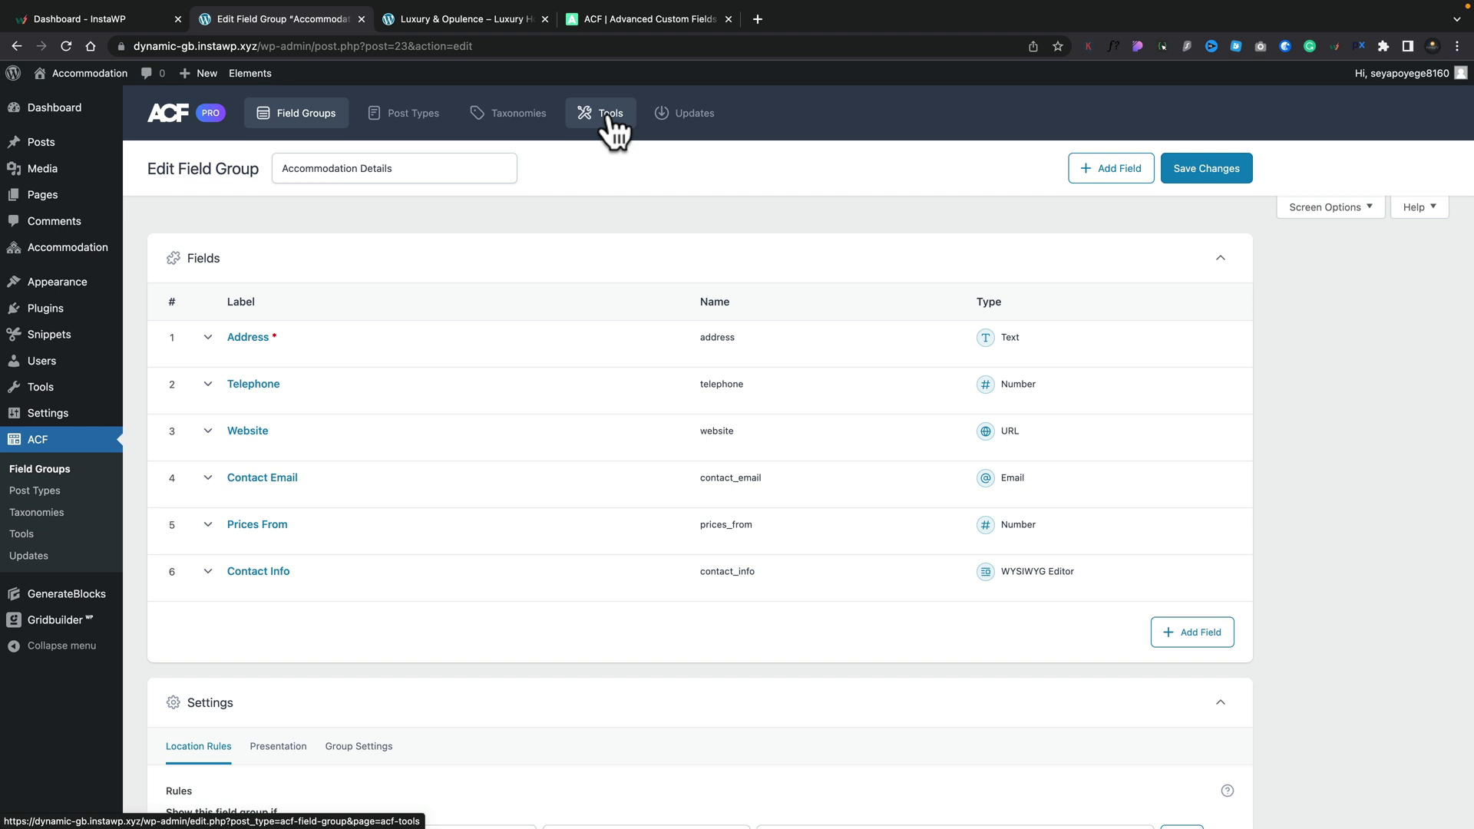
Save the Accommodation Details field group, then go to ACF Tools for exporting or importing field groups.
{"action": "left_click", "coordinate": [1198, 169]}
{"action": "left_click", "coordinate": [619, 115]}
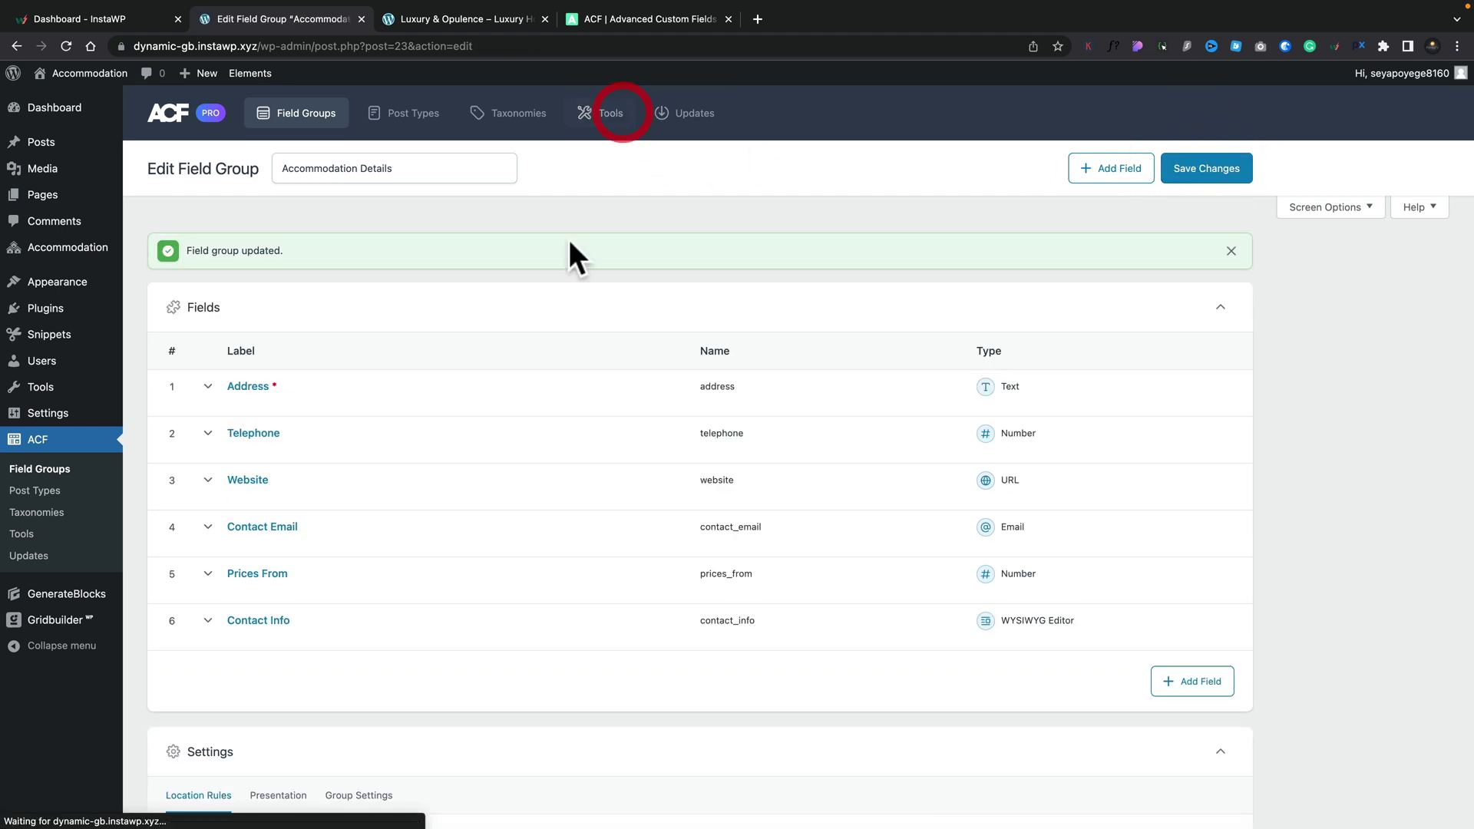
{"action": "left_click", "coordinate": [595, 117]}
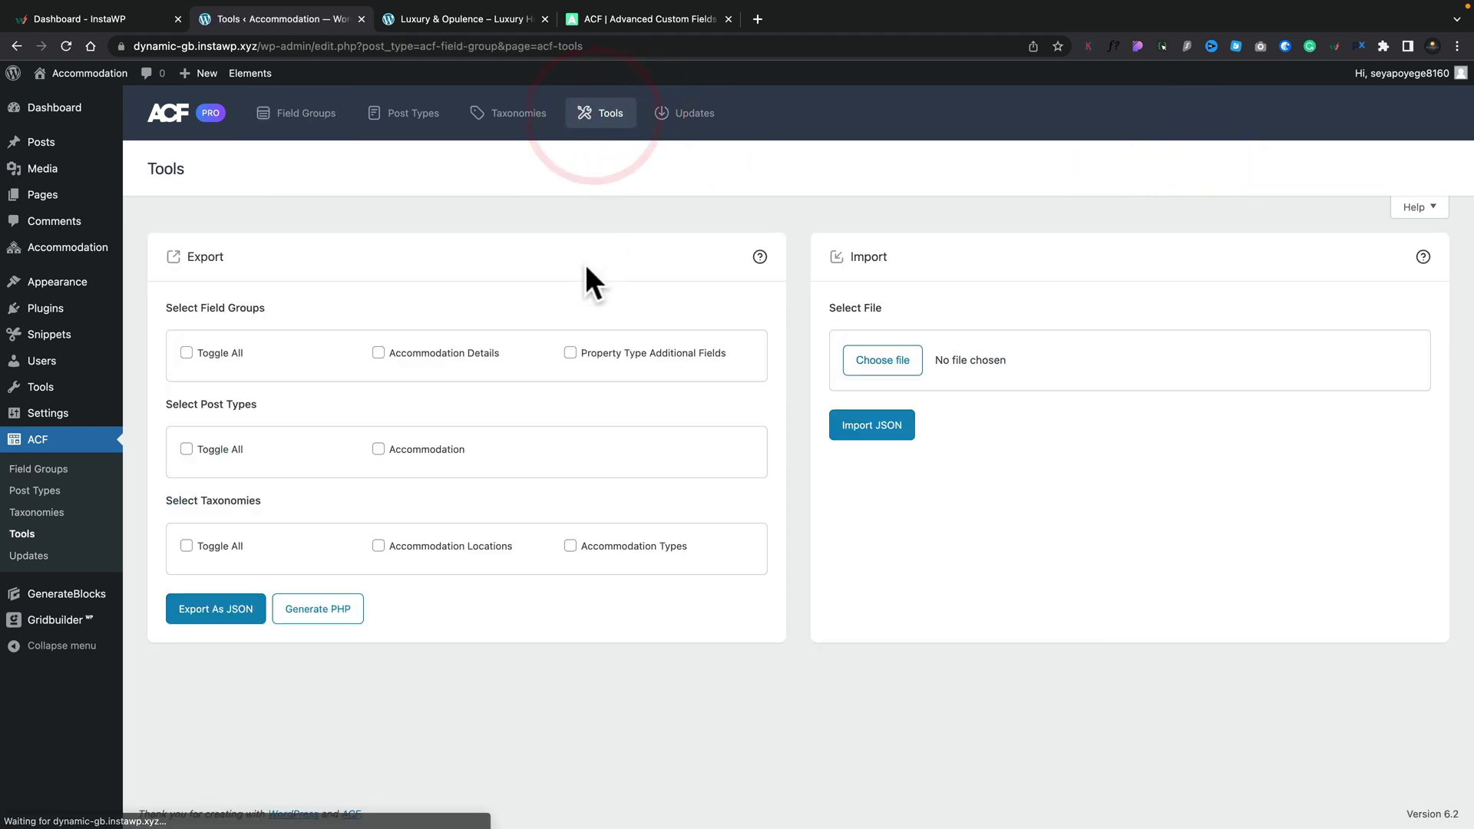